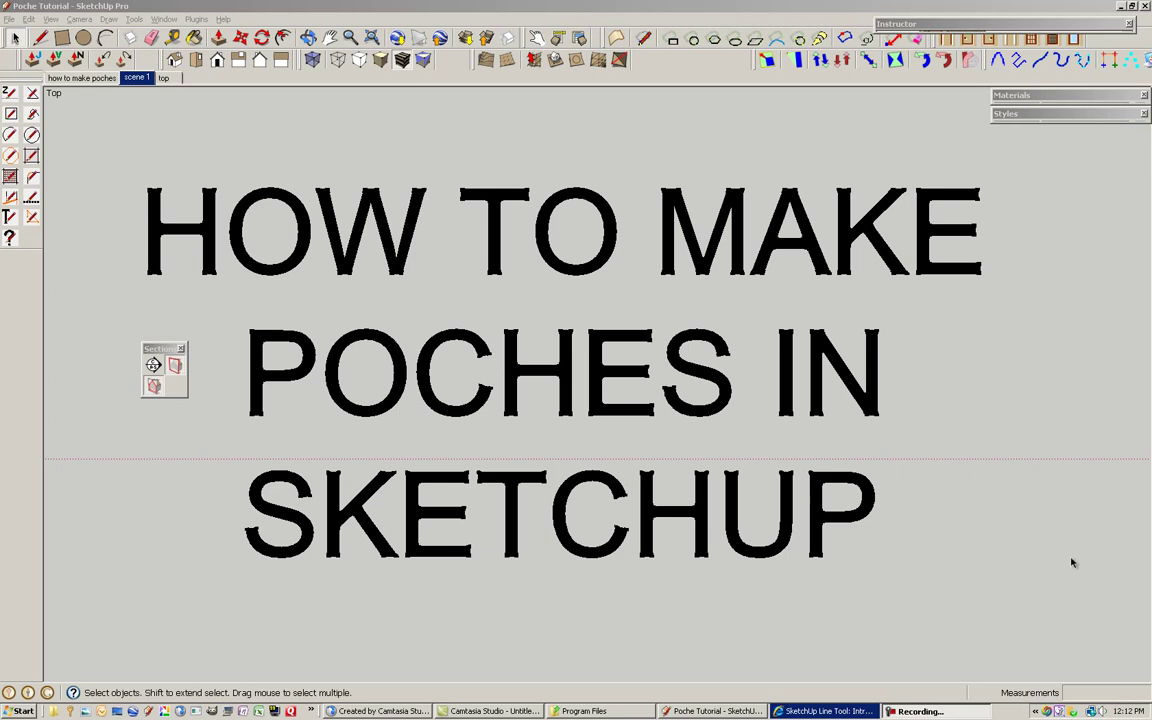
Delete the 3D title text 'HOW TO MAKE POCHES IN SKETCHUP'.
click(847, 485)
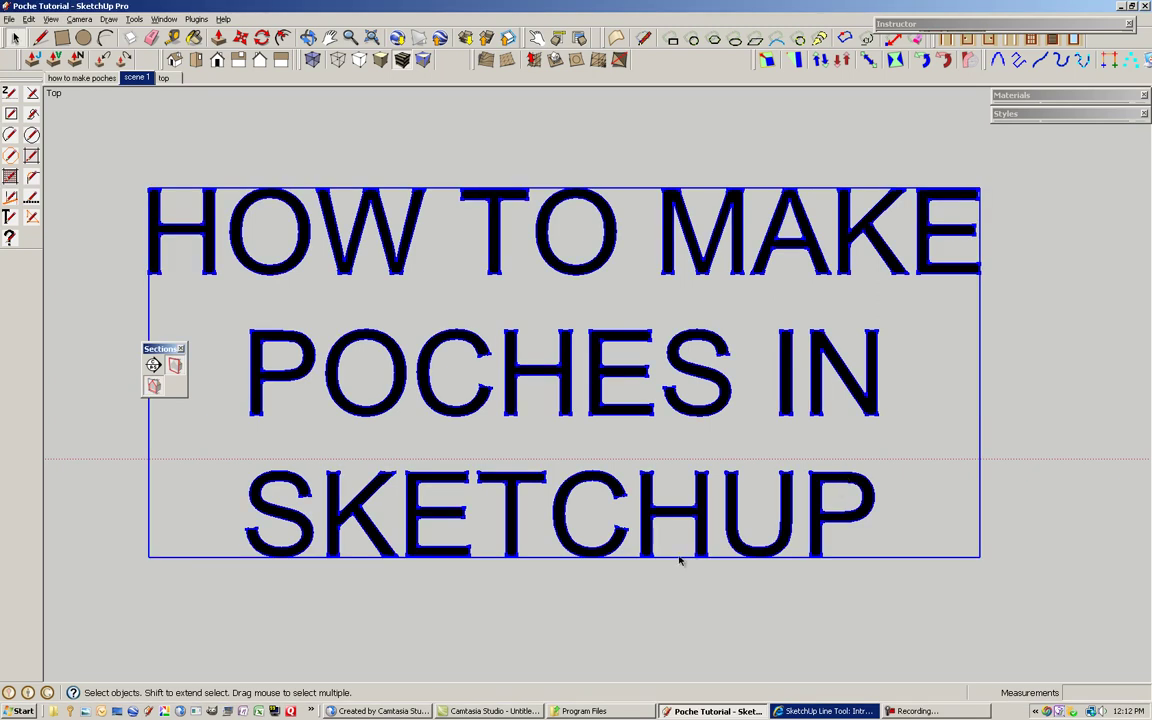
key(Delete)
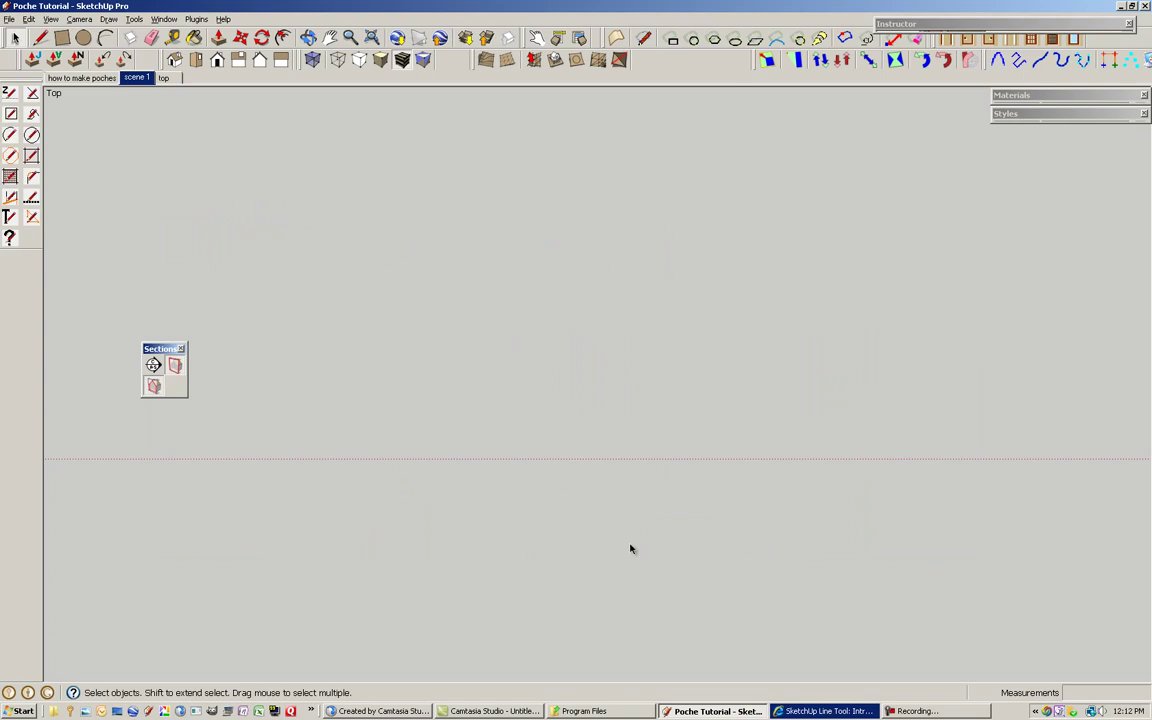
Bring the white square face into a perspective view showing the axes, and select it.
key(h)
drag(967, 494, 305, 483)
drag(883, 455, 635, 478)
middle_drag(635, 478, 802, 396)
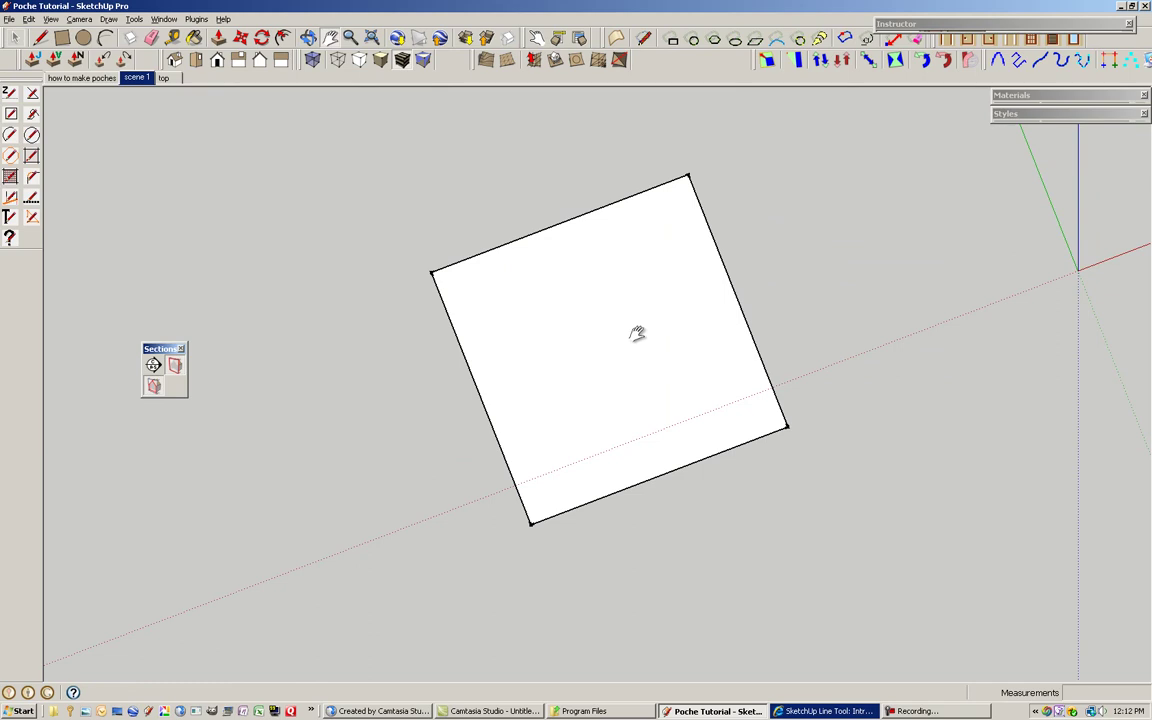
scroll(717, 386, down, 1)
scroll(622, 309, up, 1)
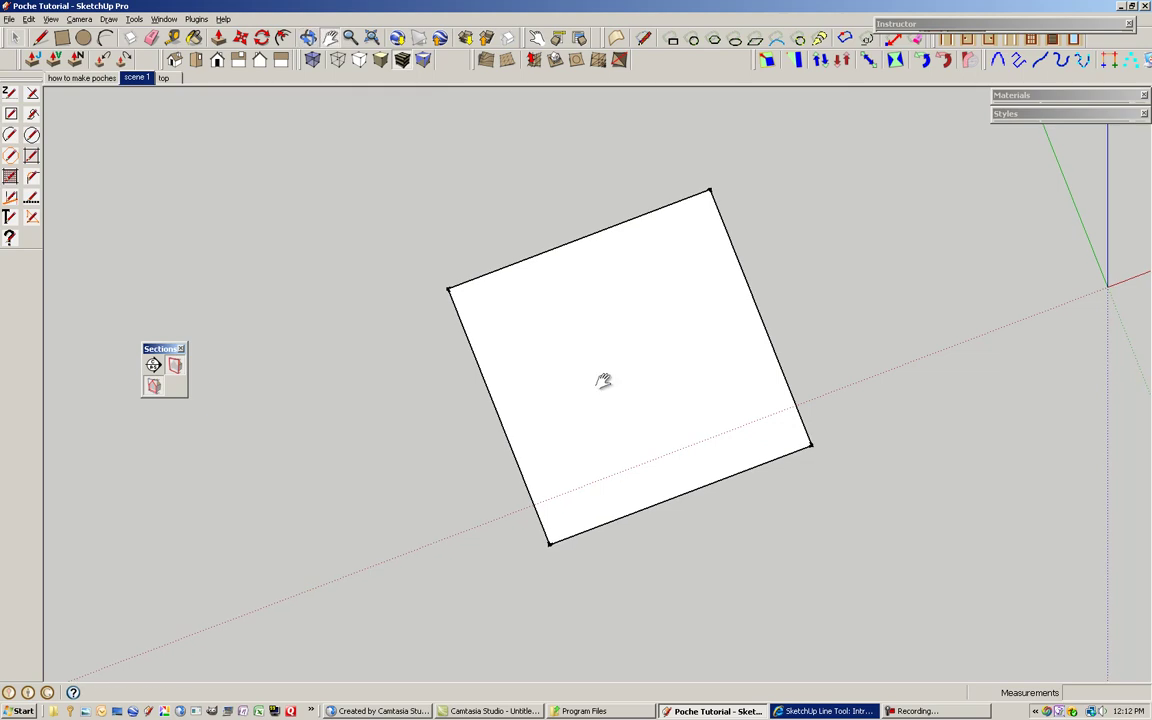
key(space)
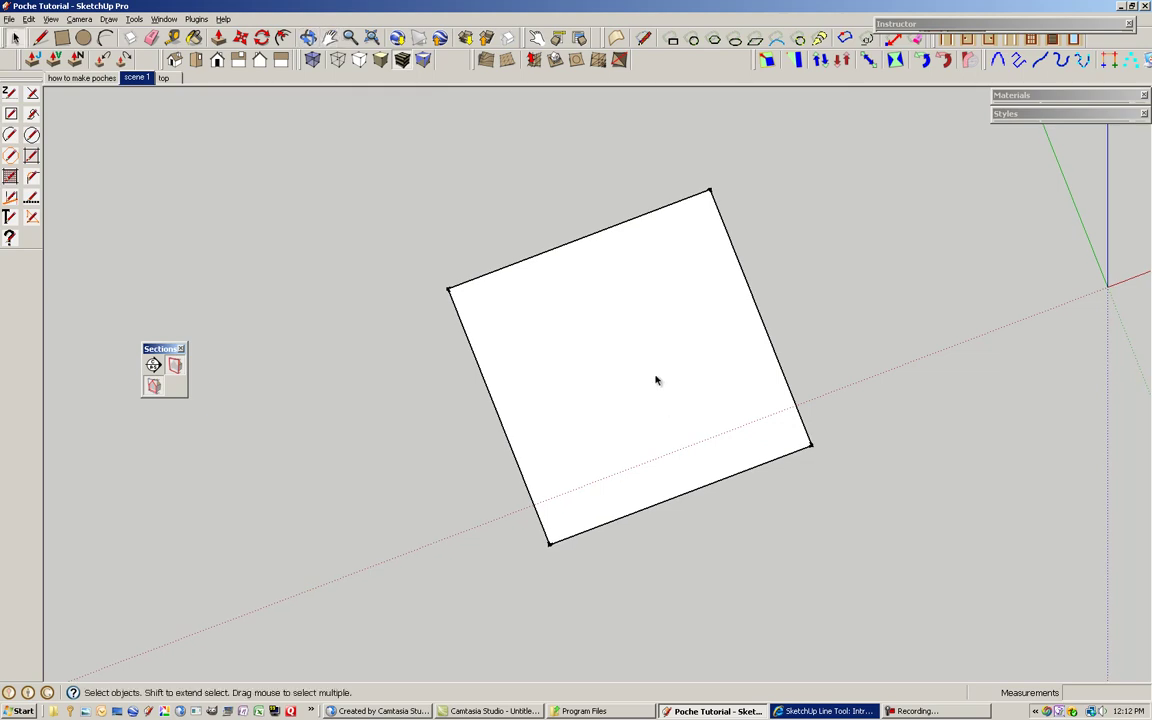
click(676, 440)
middle_drag(676, 440, 594, 314)
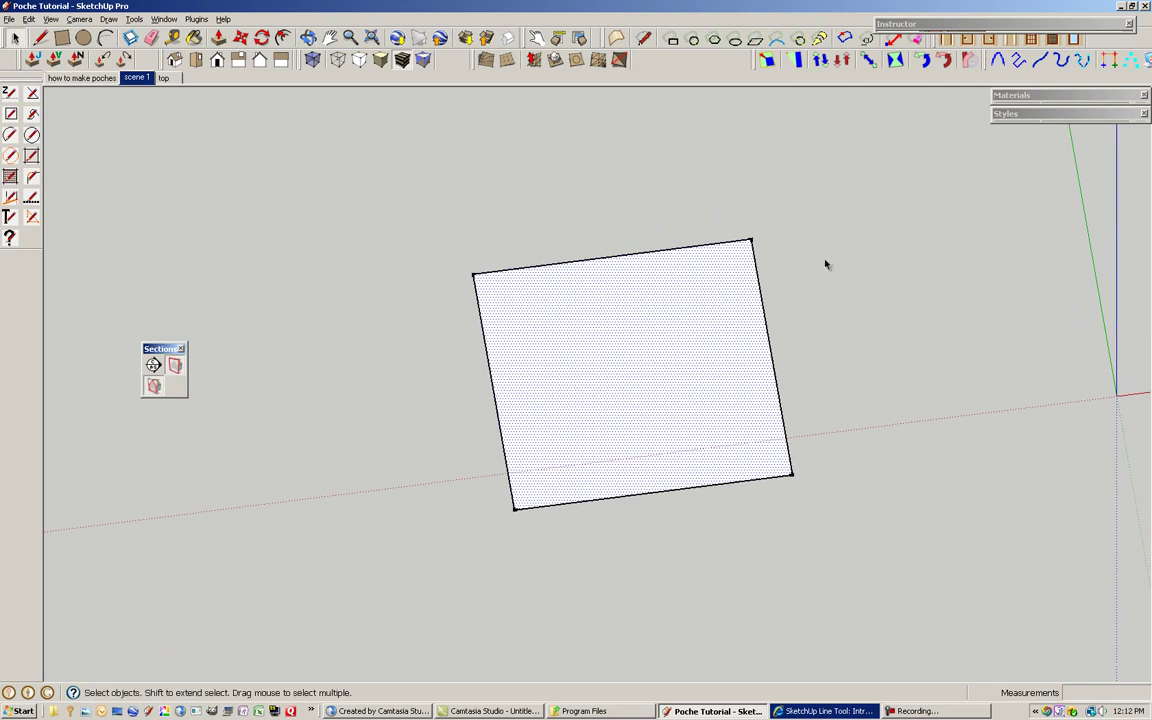
Paint the square face with the black swatch from the Materials Colors collection.
click(1085, 96)
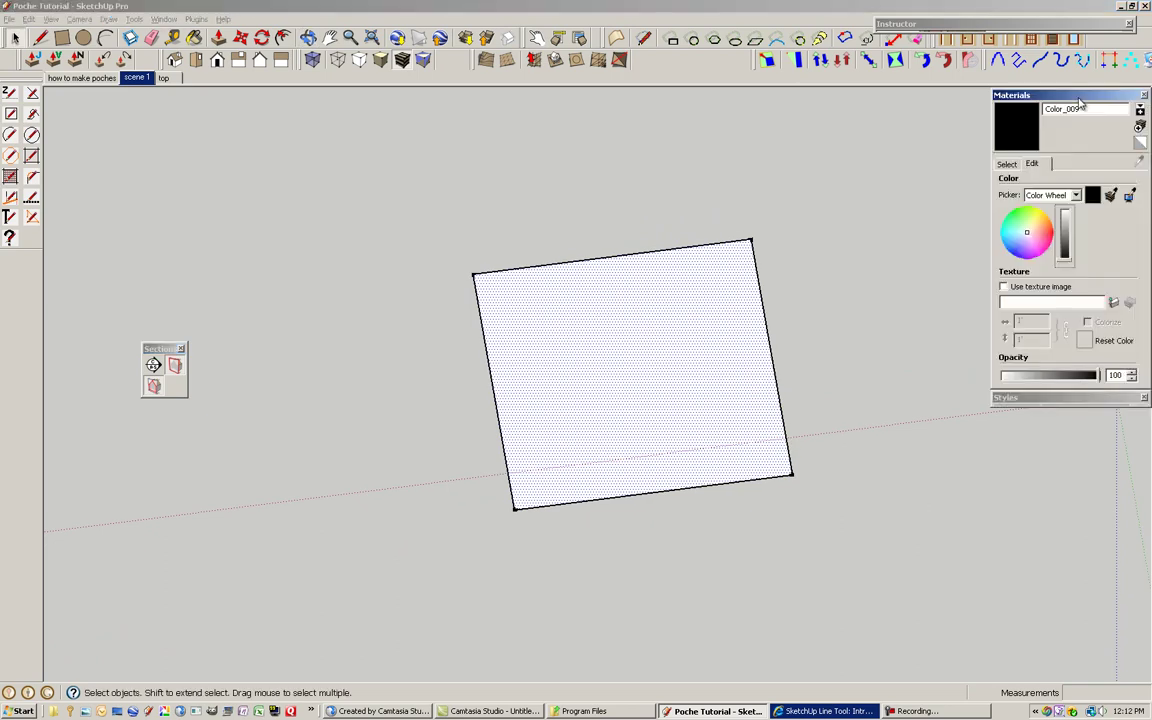
click(1006, 164)
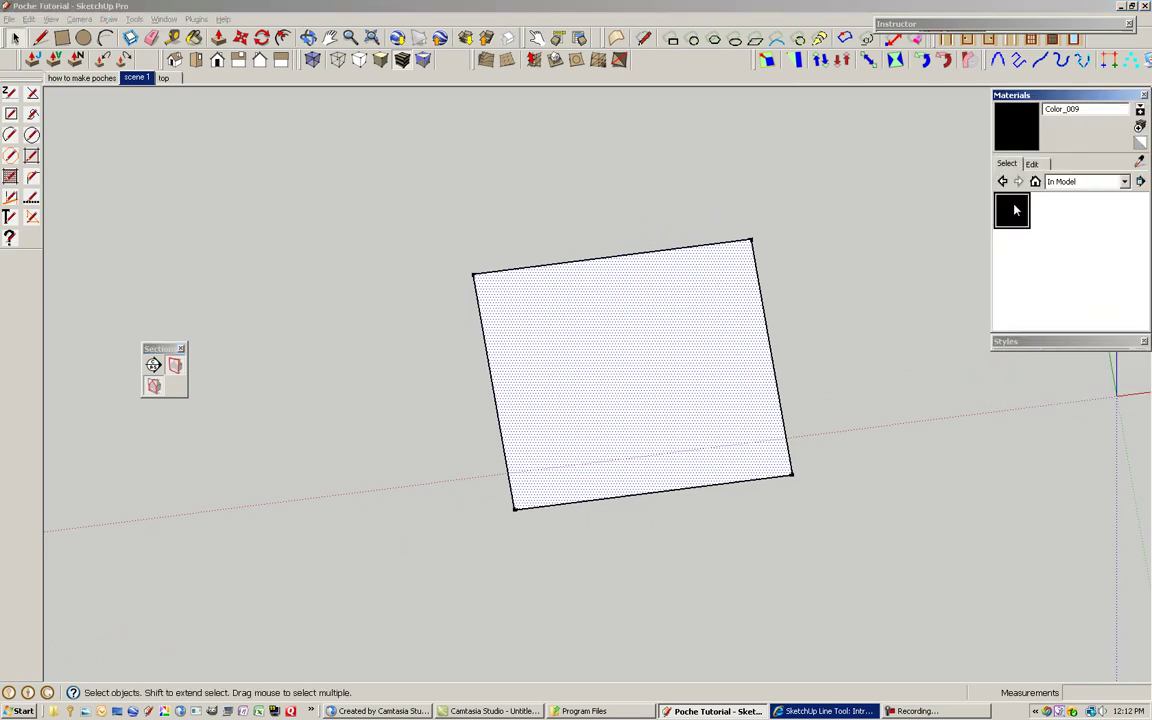
click(1062, 183)
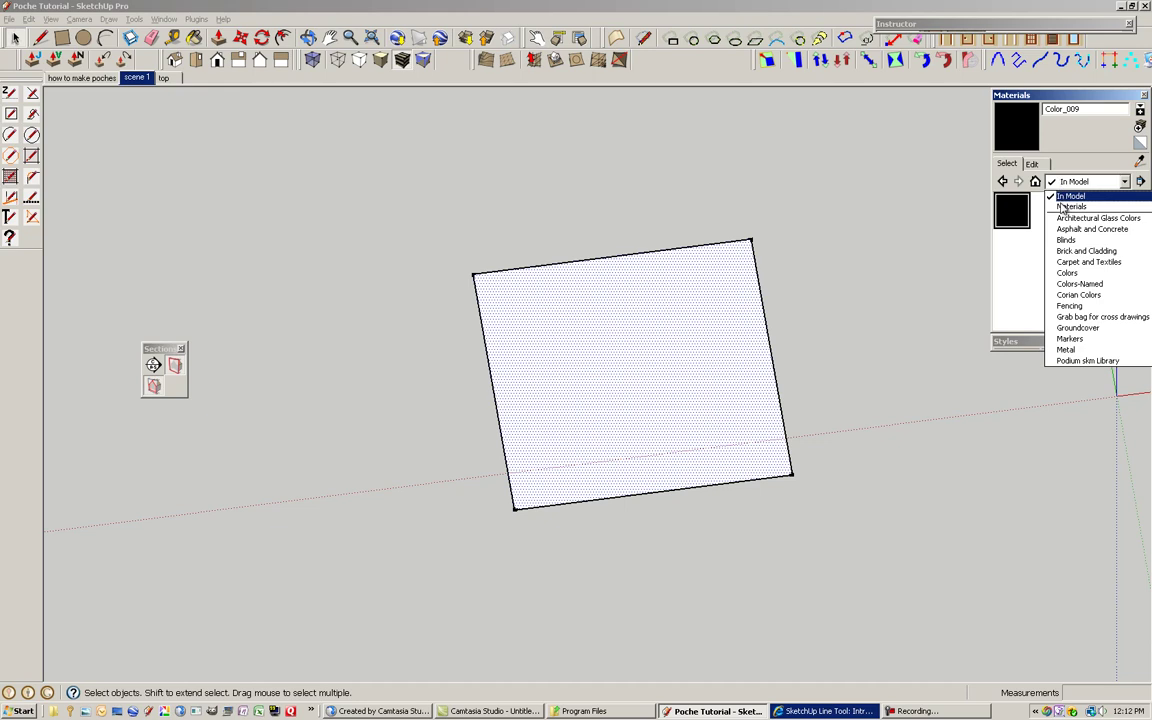
click(1061, 272)
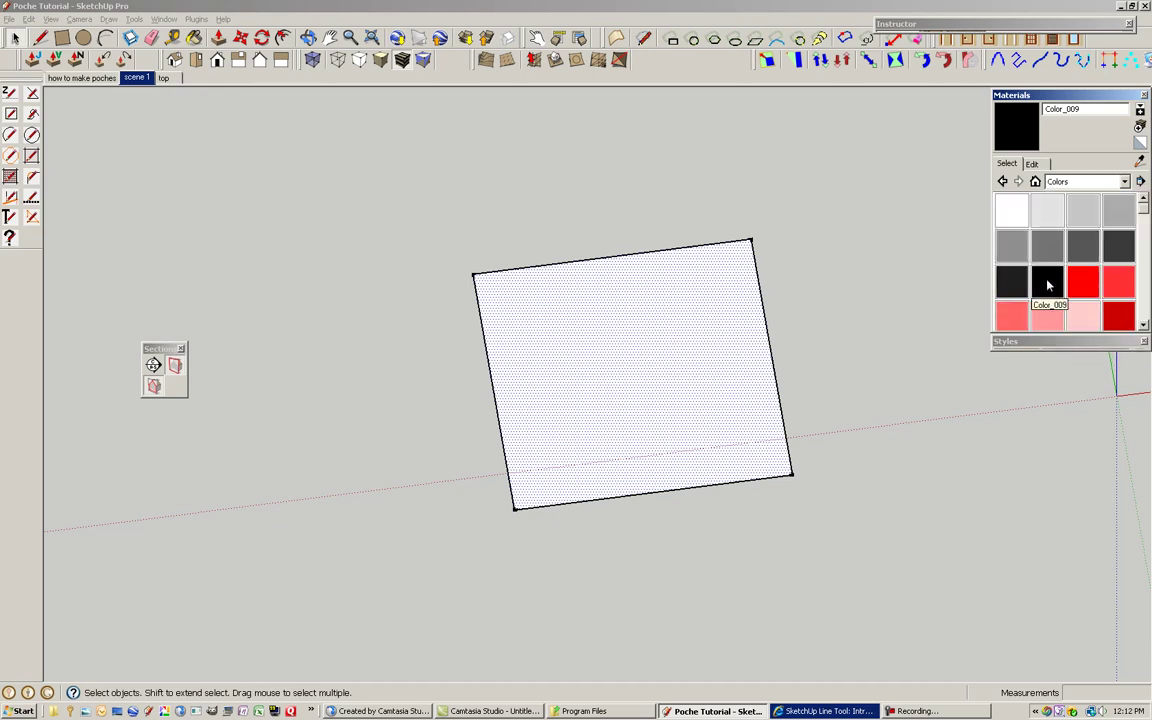
click(1046, 288)
click(658, 358)
Repaint the face red with Color_A01, then box-select the face and its edges.
mouse_move(663, 452)
middle_down()
mouse_move(679, 435)
mouse_move(708, 328)
mouse_move(712, 224)
mouse_move(558, 432)
mouse_move(612, 216)
middle_up()
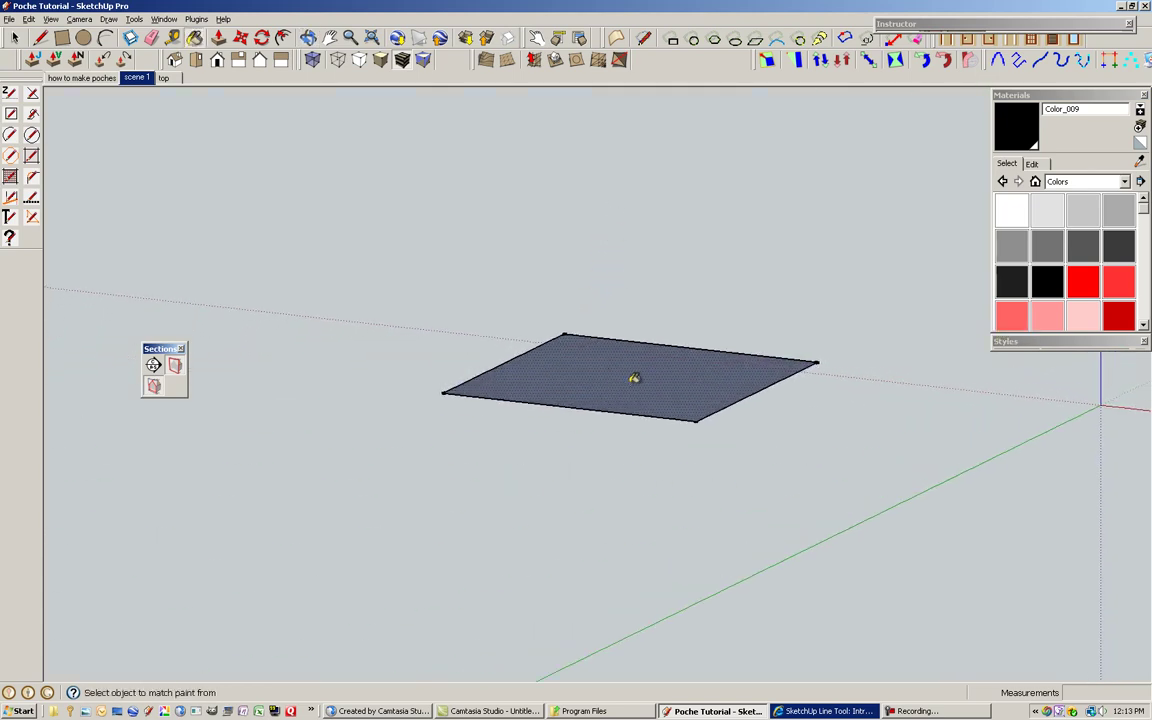
click(1080, 287)
click(681, 360)
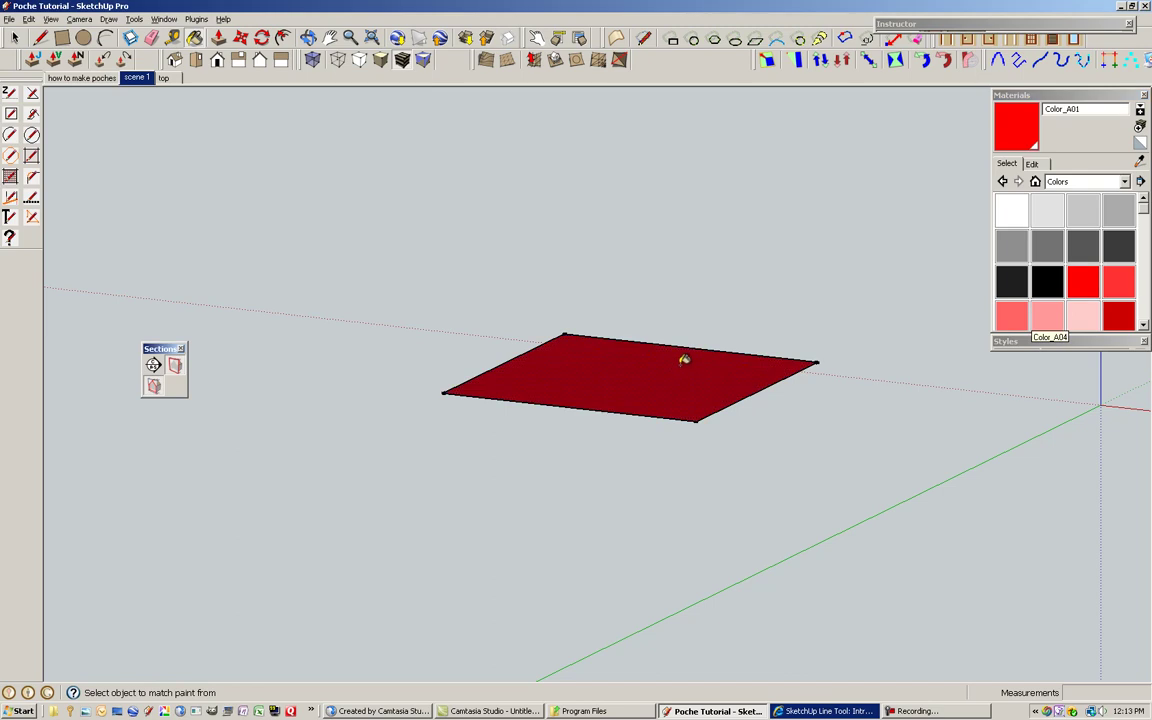
mouse_move(681, 360)
middle_down()
mouse_move(675, 493)
mouse_move(728, 355)
mouse_move(734, 530)
middle_up()
middle_drag(830, 375, 725, 477)
scroll(571, 453, down, 3)
scroll(738, 386, up, 4)
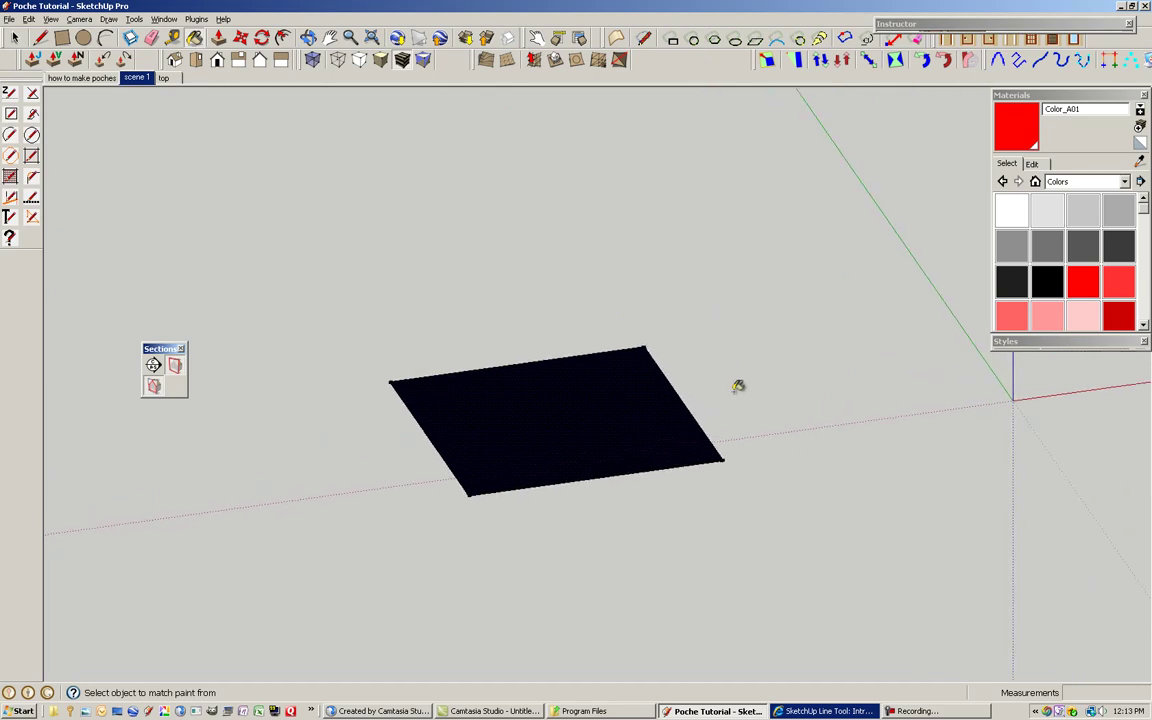
key(space)
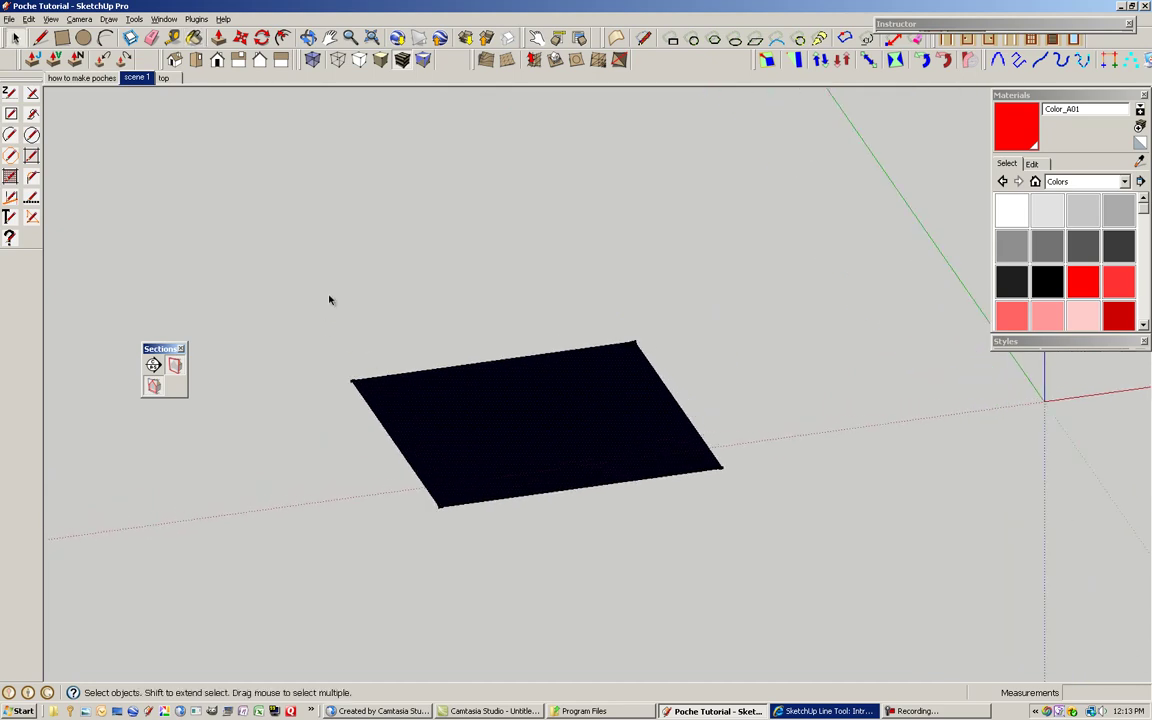
mouse_move(327, 291)
mouse_down()
mouse_move(723, 620)
mouse_move(768, 592)
mouse_up()
Delete the selected test face and dismiss the Scene Exporter dialog.
key(Delete)
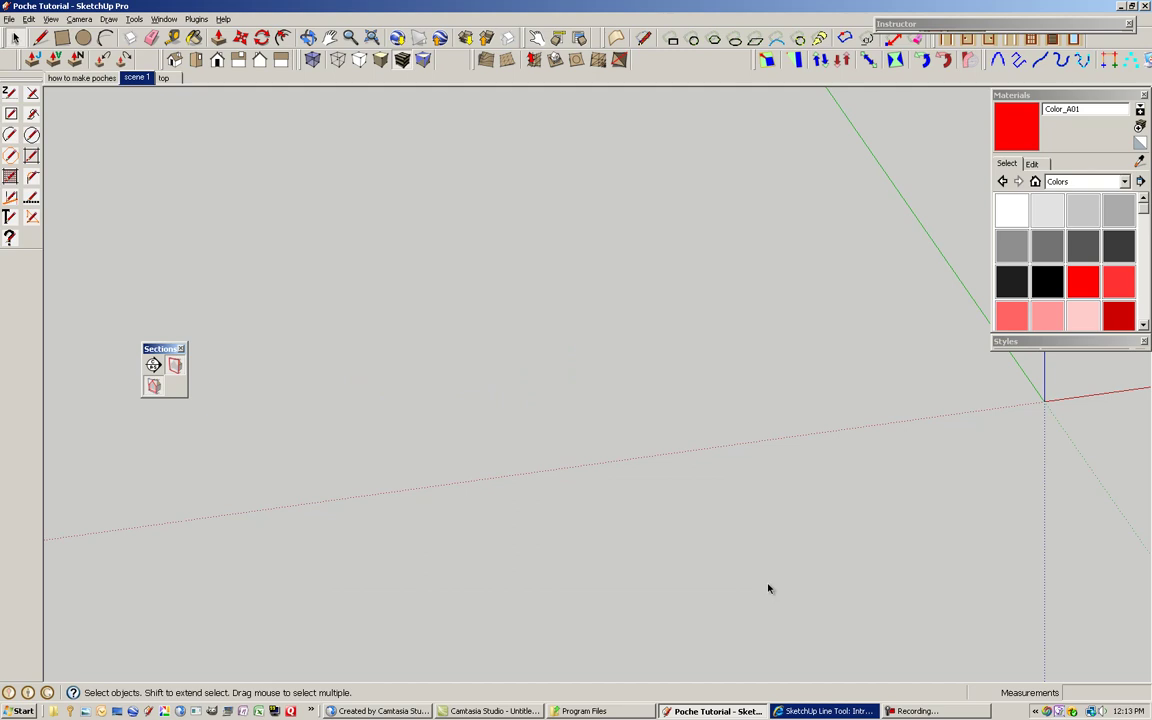
key(b)
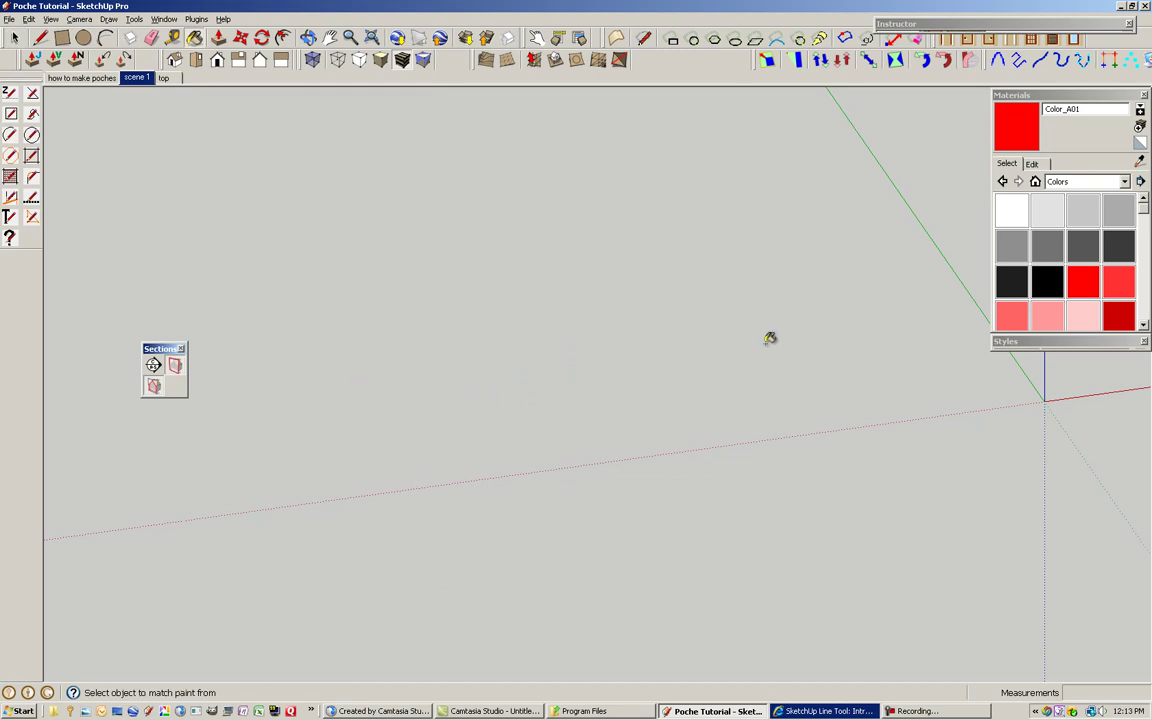
key(shift+e)
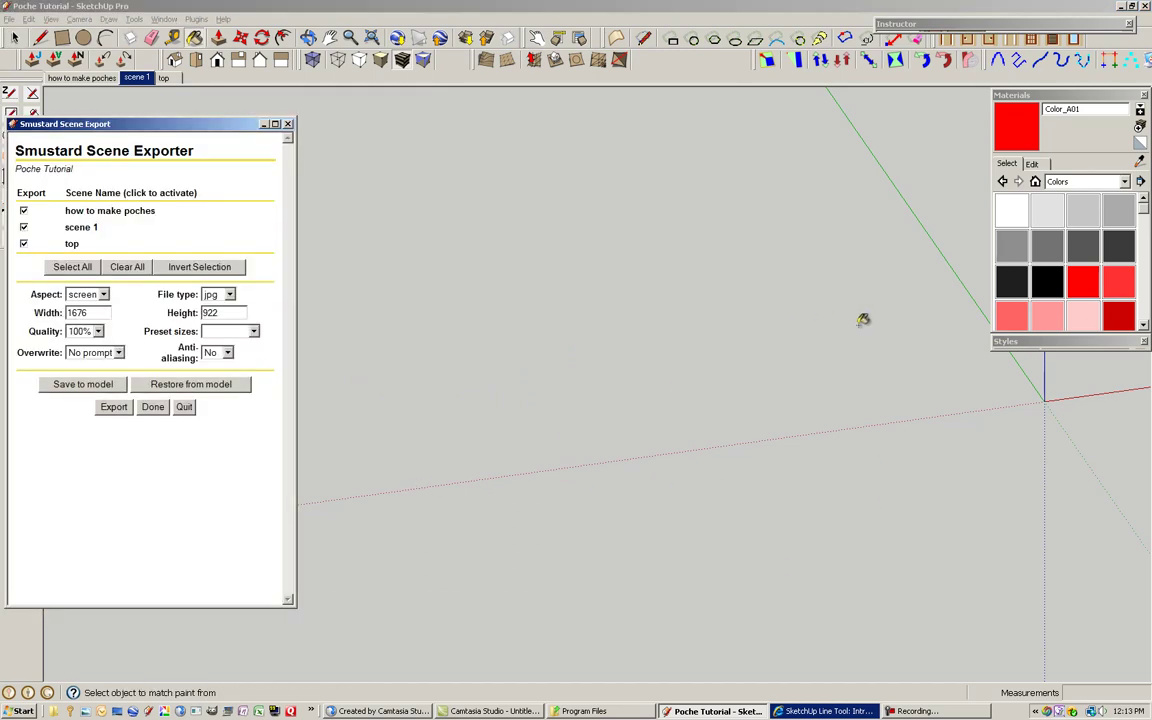
click(287, 124)
Pan and orbit to bring the house foundation walls into view.
key(h)
drag(820, 342, 206, 404)
drag(875, 338, 667, 365)
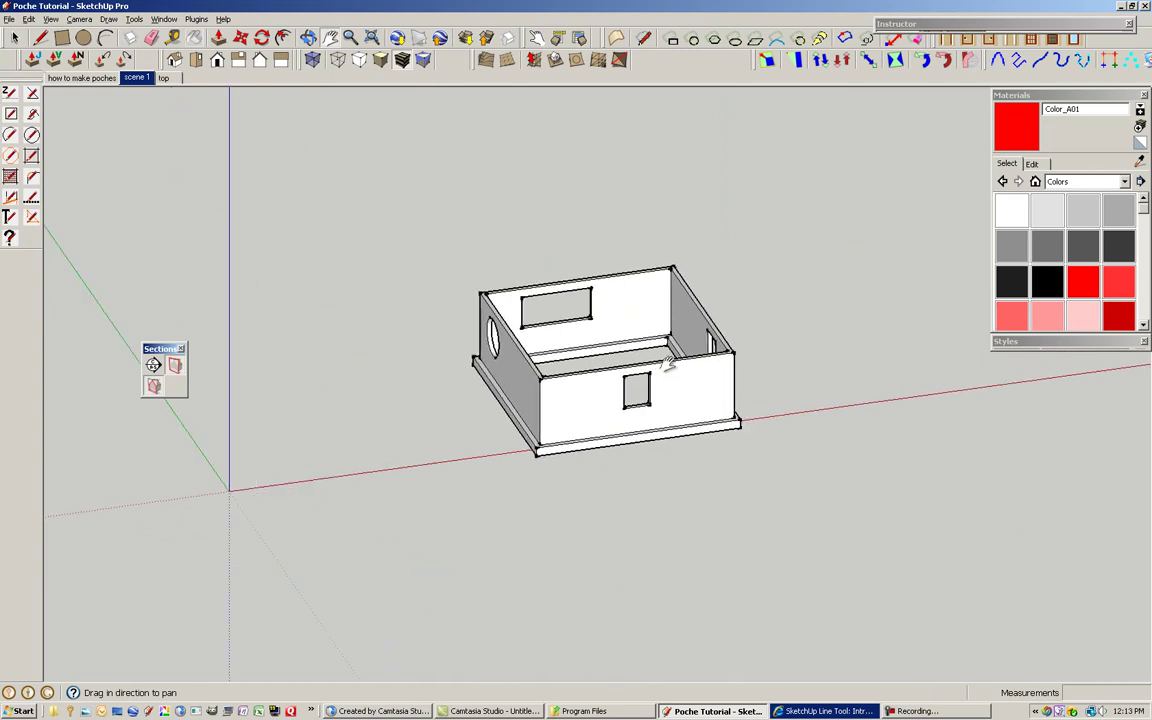
middle_drag(668, 366, 676, 398)
scroll(825, 315, up, 3)
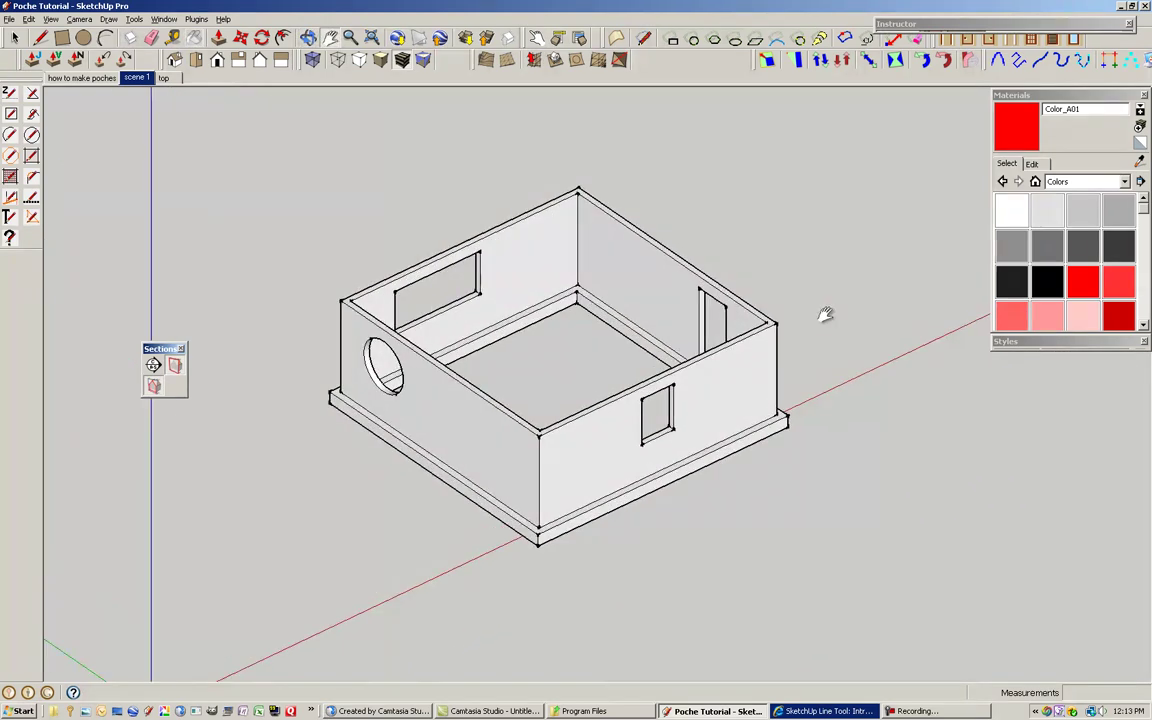
Place a horizontal section plane cutting through the walls.
click(155, 367)
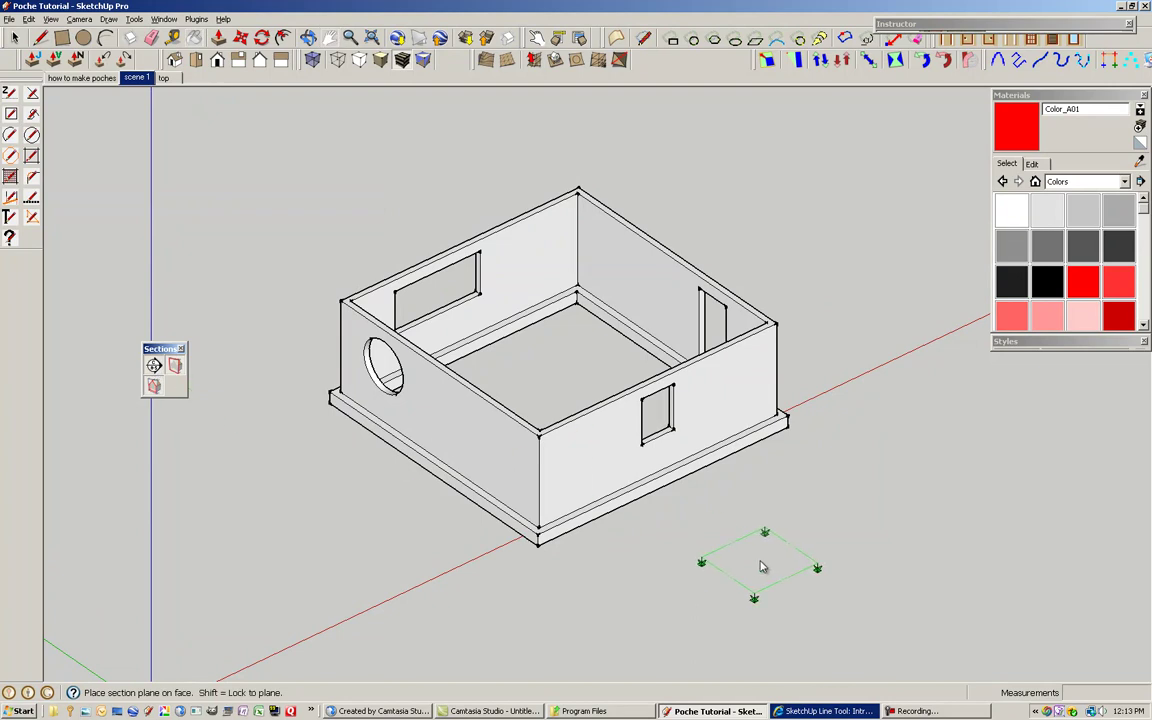
click(676, 416)
scroll(760, 390, up, 4)
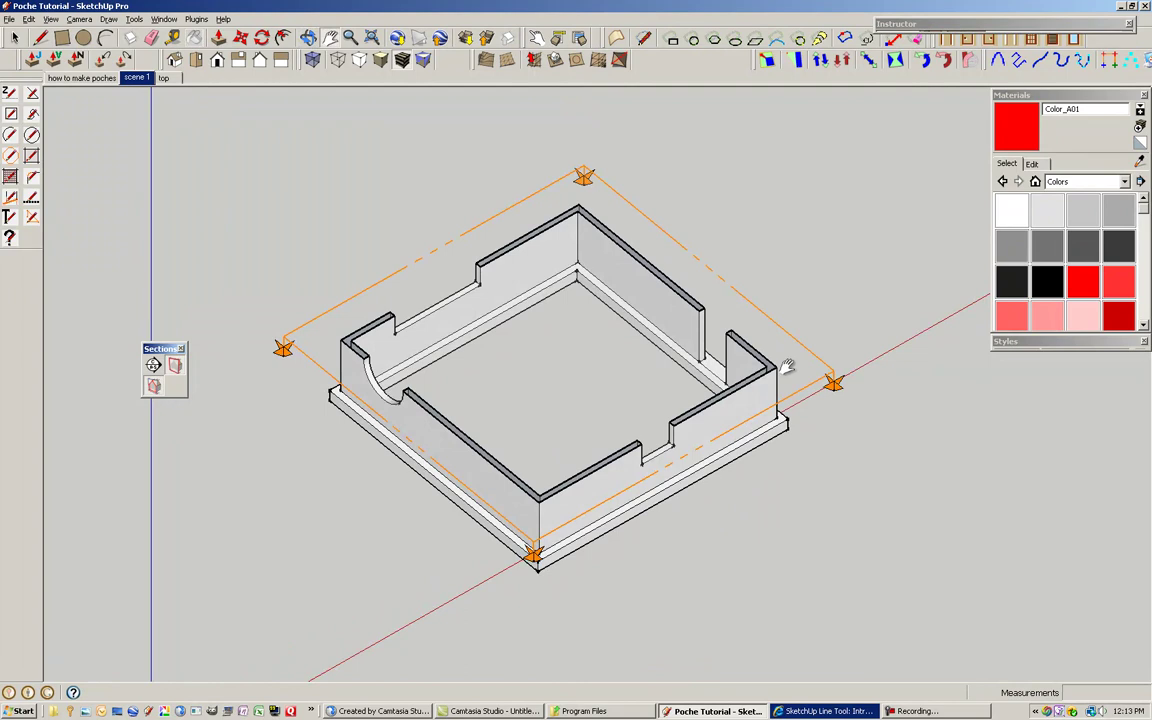
scroll(787, 365, up, 2)
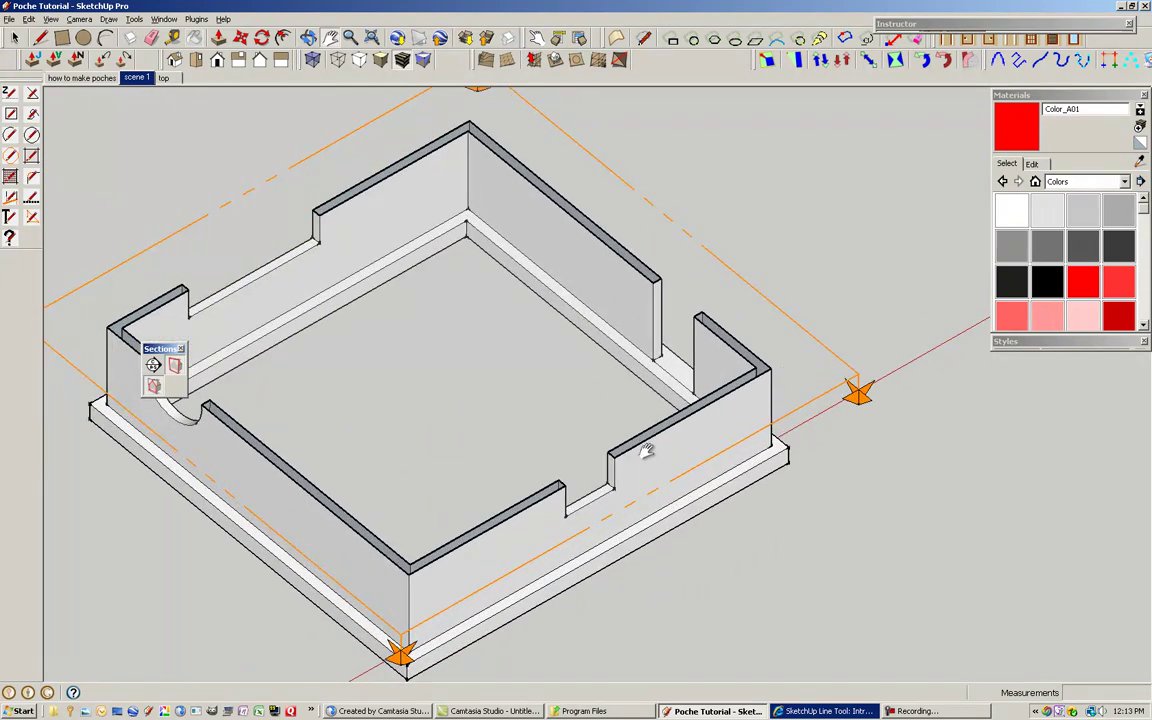
scroll(617, 463, up, 2)
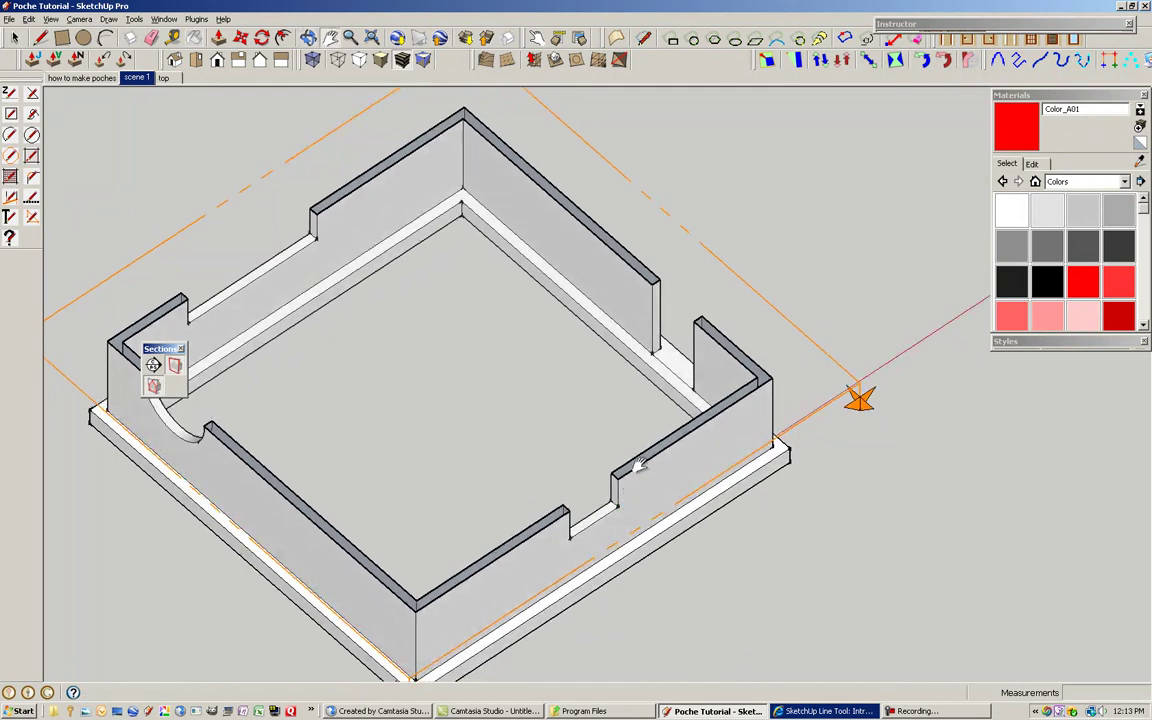
scroll(622, 468, up, 1)
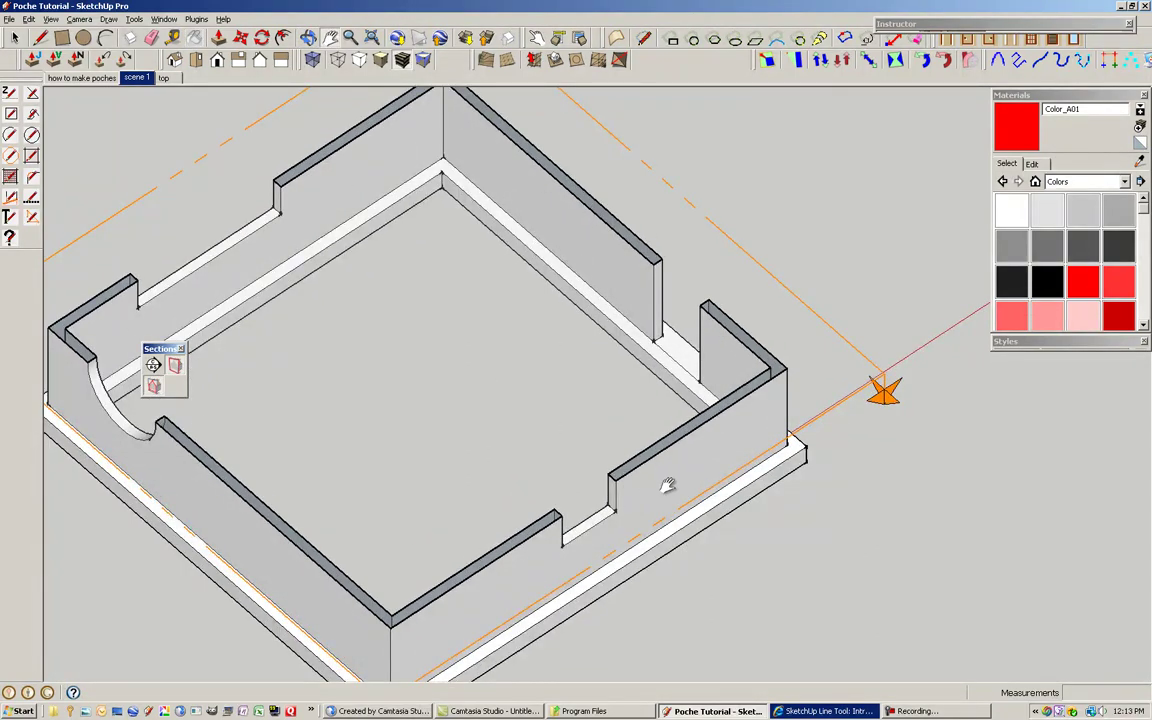
Orbit toward a top-down view of the cut walls and hide the section plane.
mouse_move(759, 429)
middle_down()
mouse_move(882, 545)
mouse_move(820, 398)
mouse_move(864, 463)
mouse_move(872, 506)
mouse_move(818, 478)
mouse_move(789, 509)
mouse_move(710, 437)
mouse_move(699, 468)
mouse_move(707, 515)
mouse_move(689, 496)
mouse_move(663, 463)
mouse_move(774, 278)
mouse_move(802, 421)
mouse_move(658, 298)
middle_up()
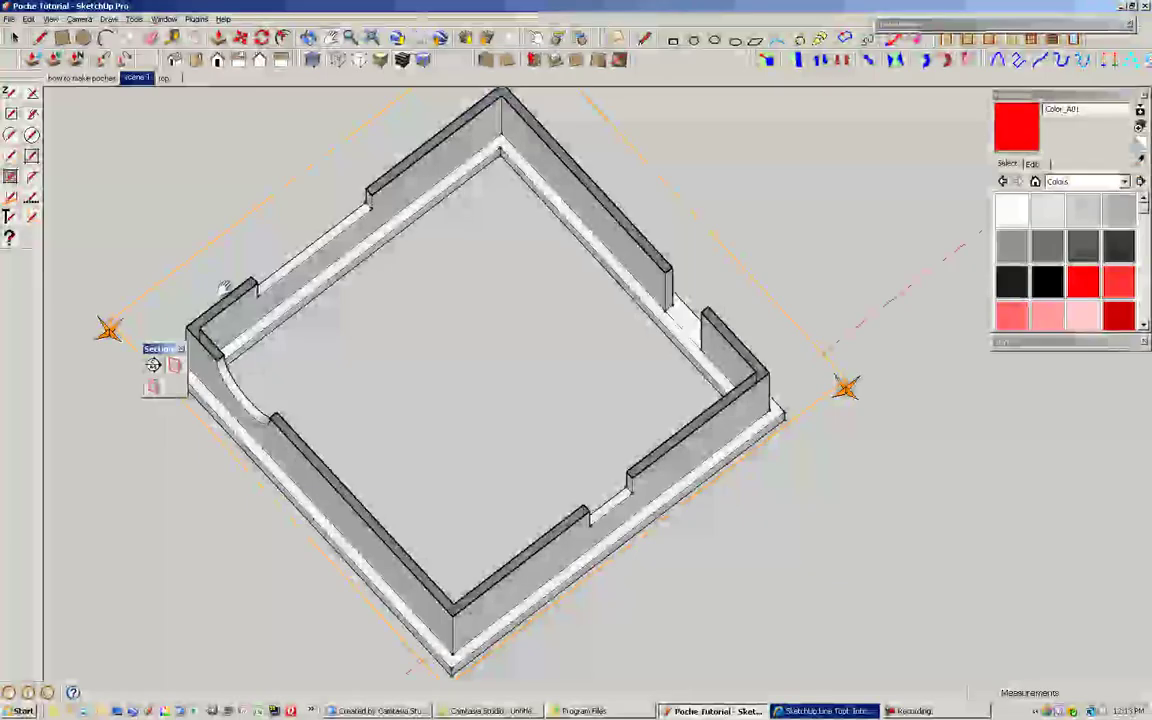
scroll(885, 345, down, 2)
mouse_move(885, 345)
middle_down()
mouse_move(823, 362)
mouse_move(936, 247)
middle_up()
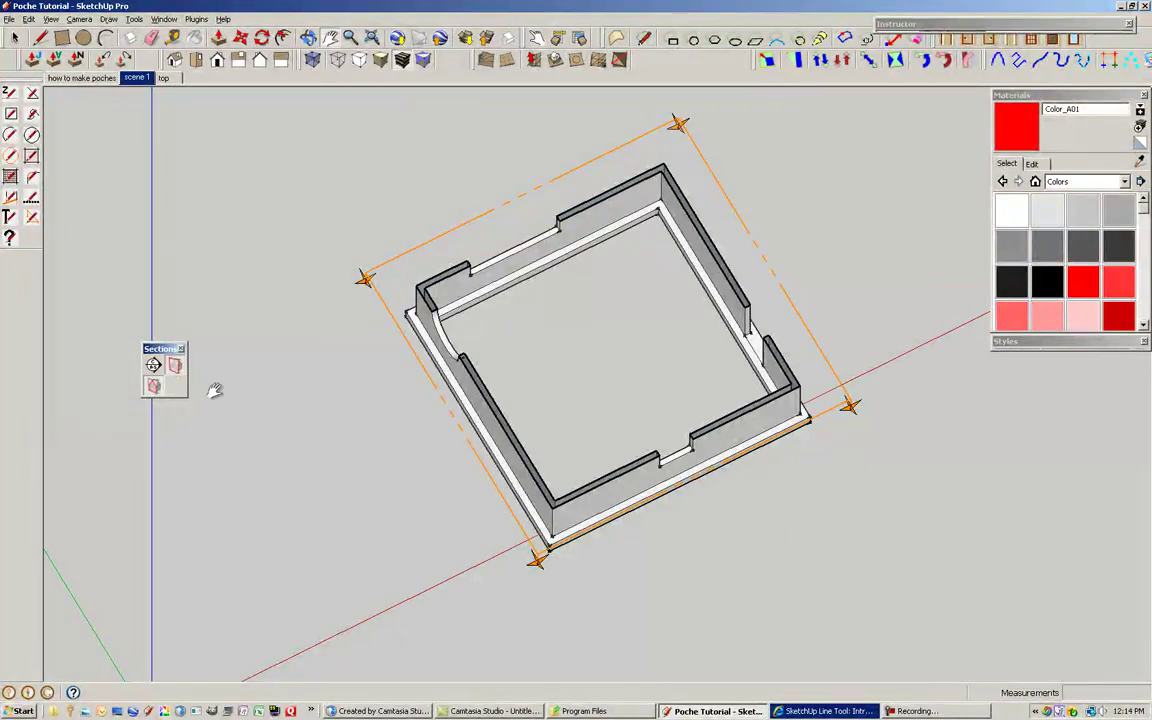
click(175, 366)
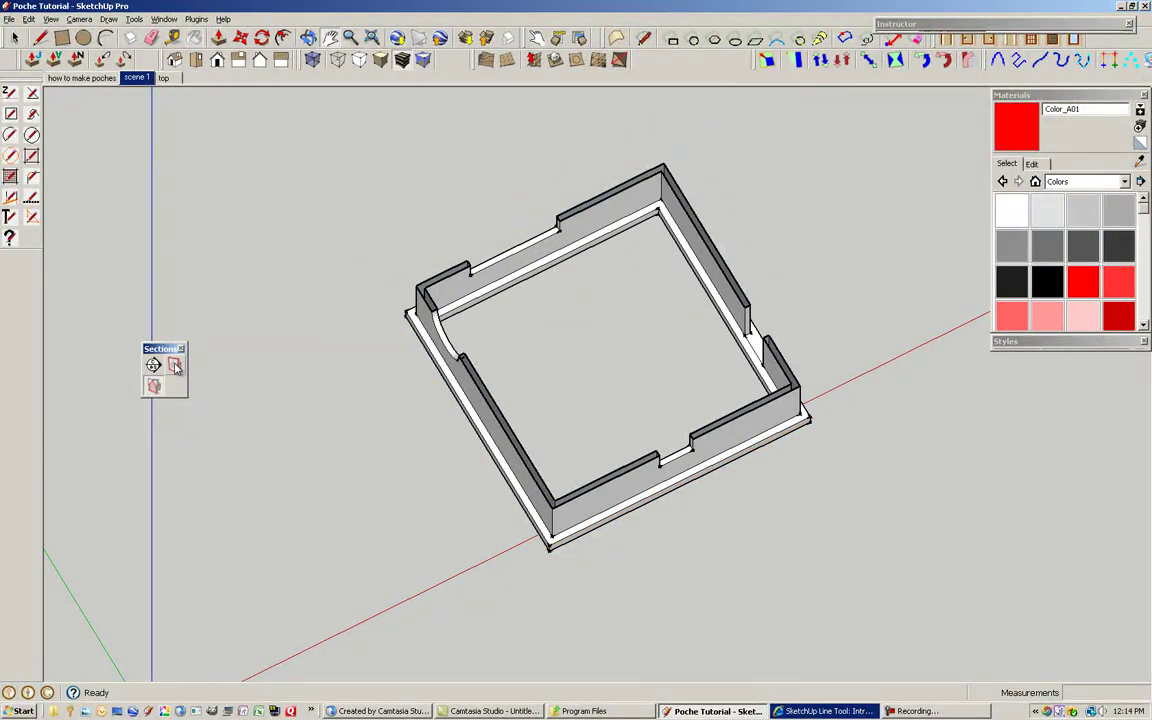
Zoom in on the walls and show the Instructor help for the Paint Bucket tool.
middle_drag(548, 373, 647, 294)
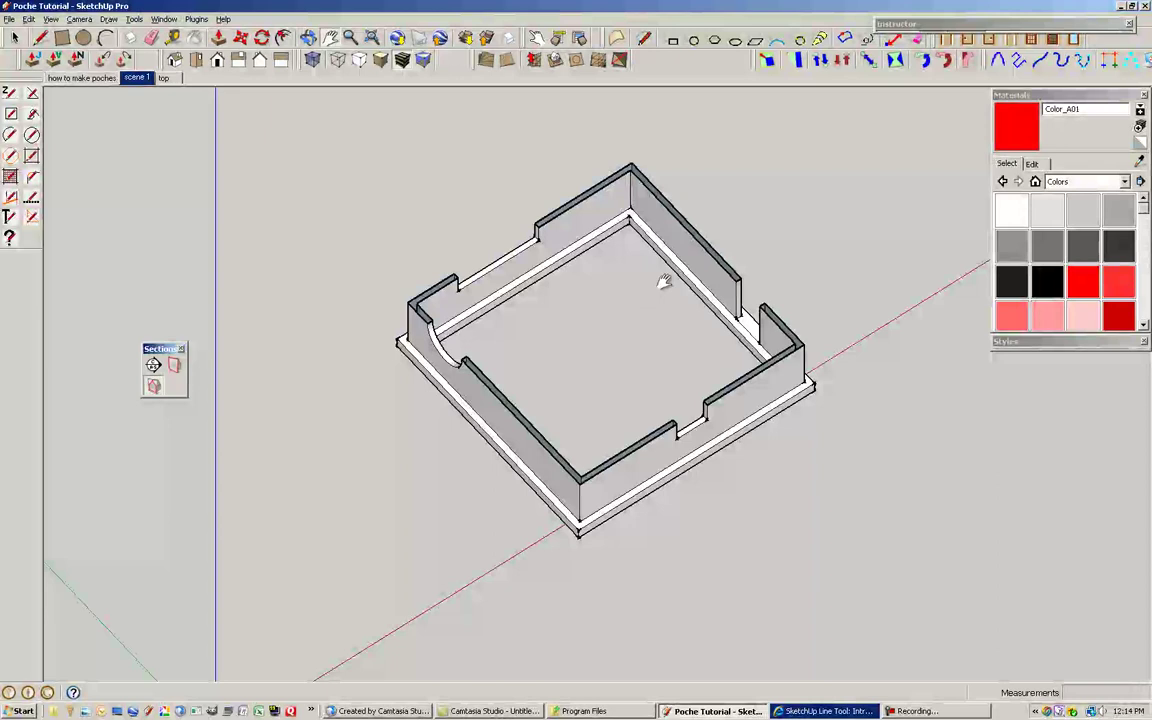
scroll(663, 283, up, 1)
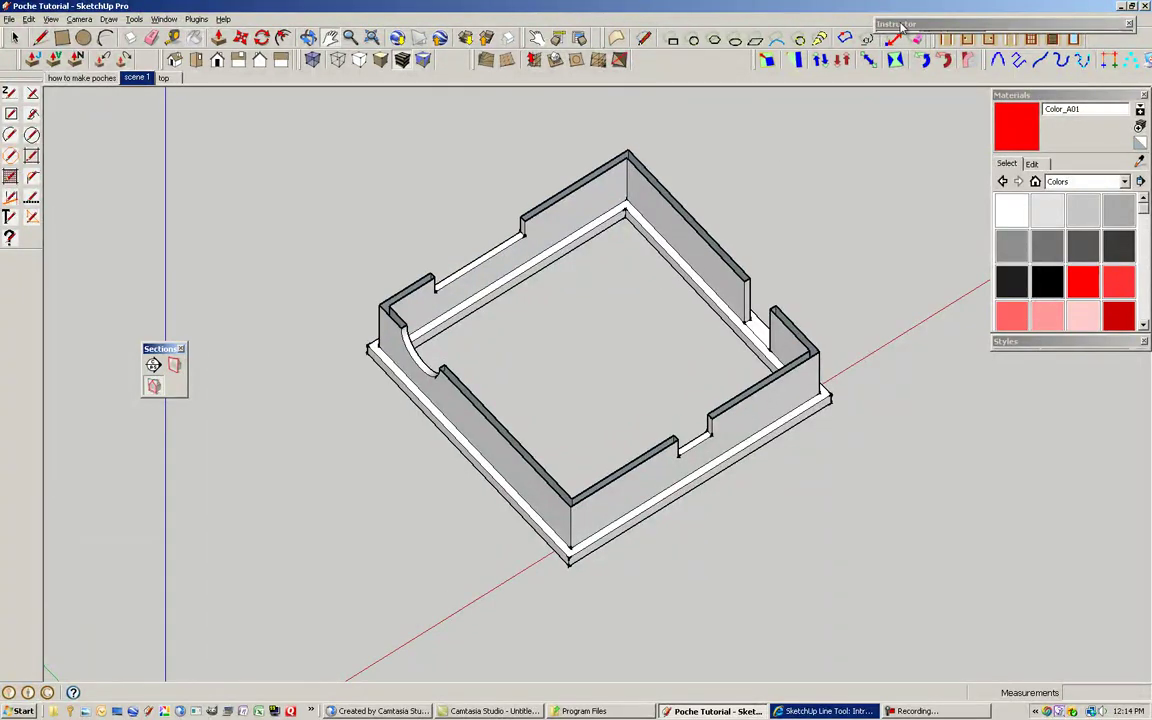
scroll(633, 283, up, 1)
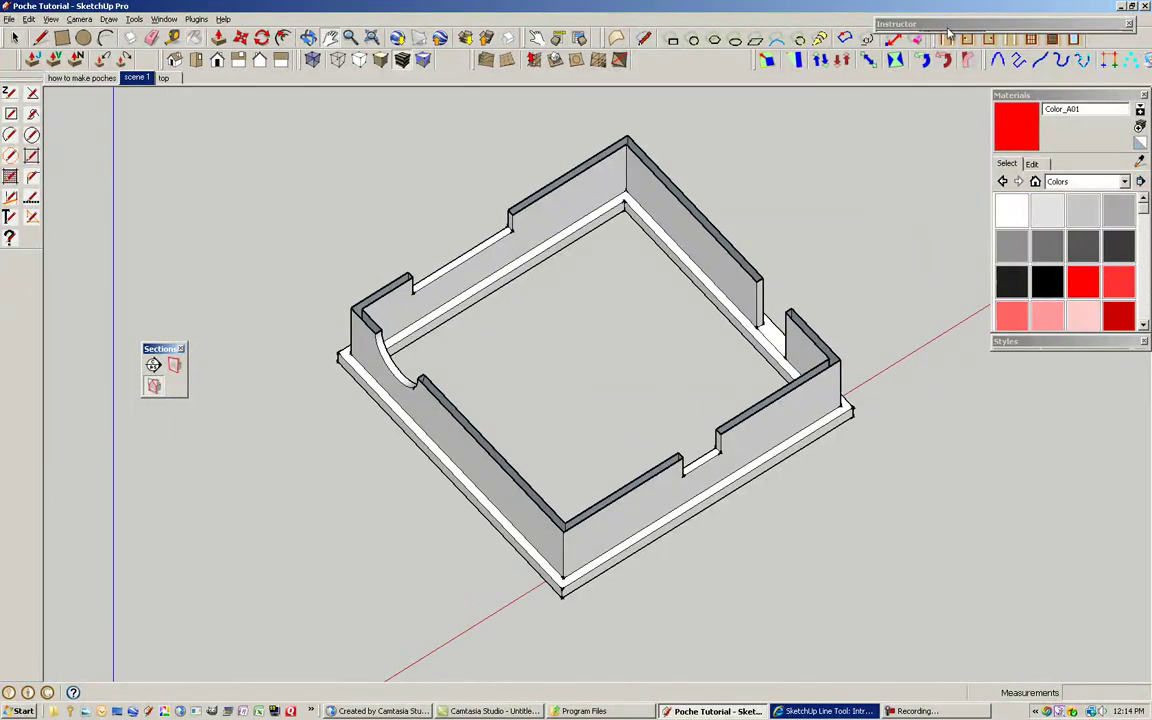
click(1127, 24)
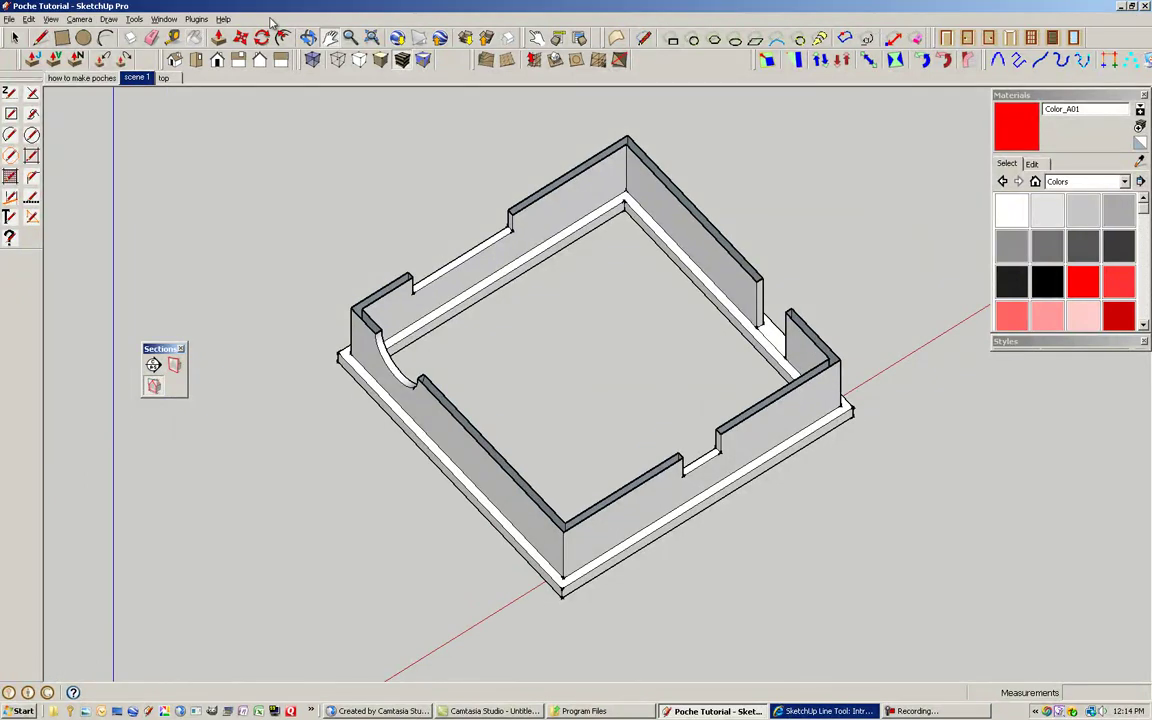
click(160, 20)
click(177, 191)
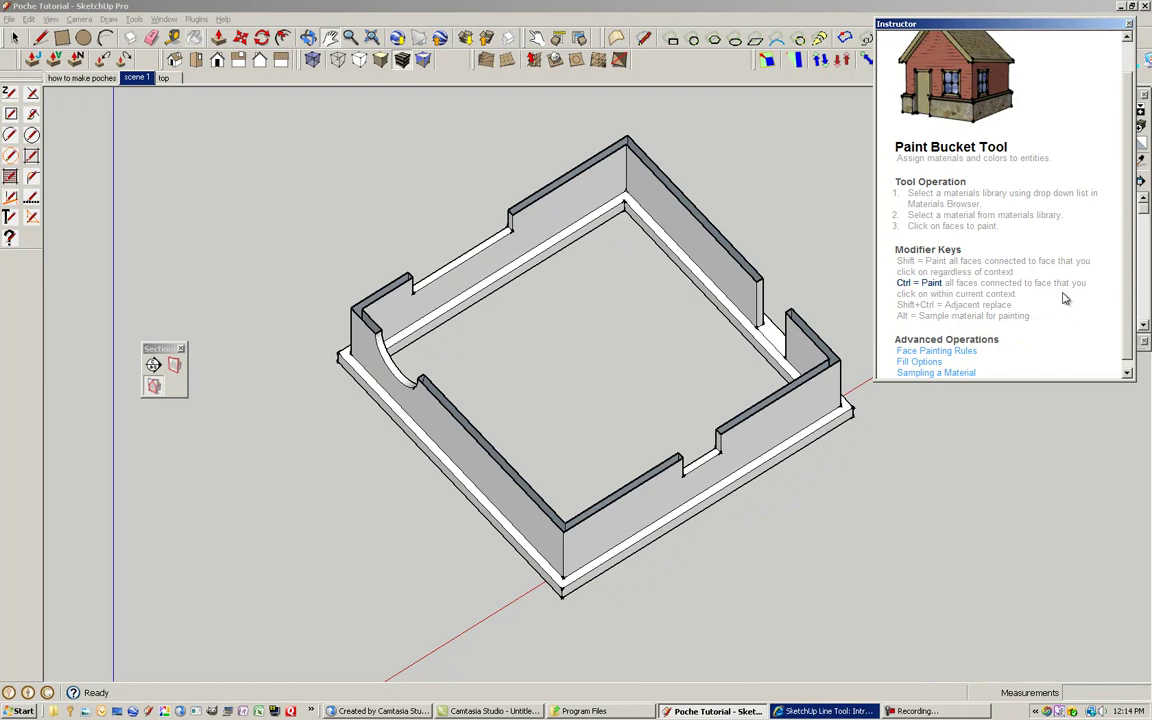
Close the help, set black Color_009 as the paint, and select the walls group for painting.
click(1129, 23)
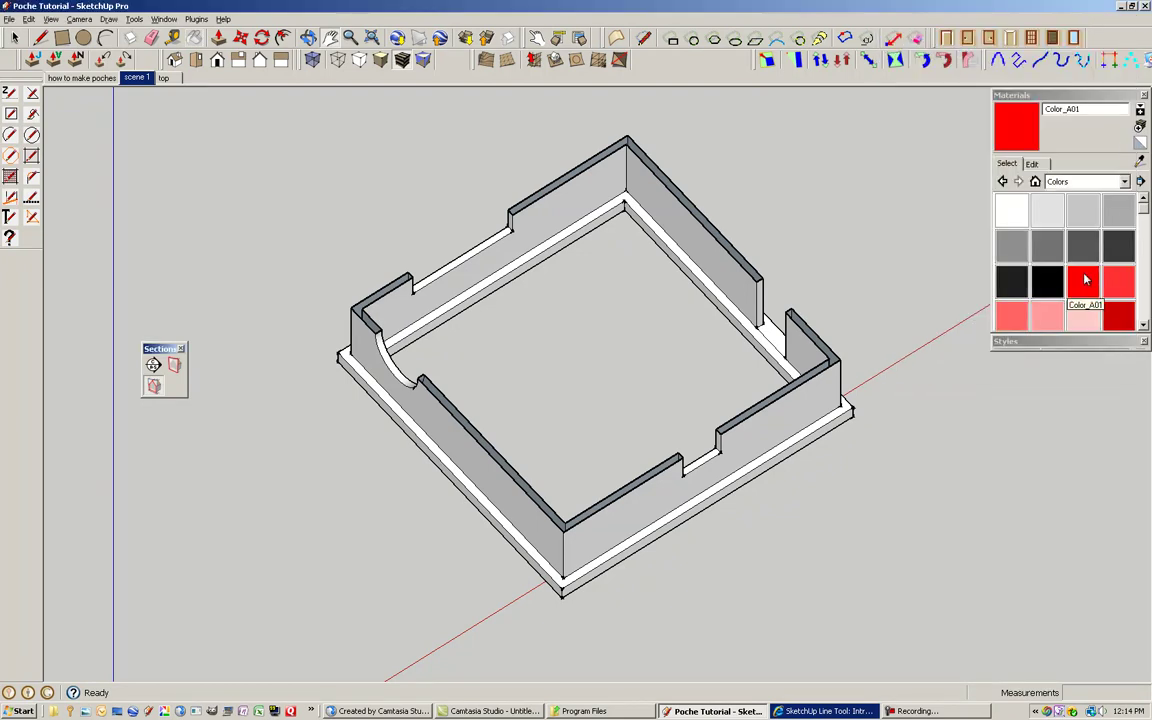
click(1049, 283)
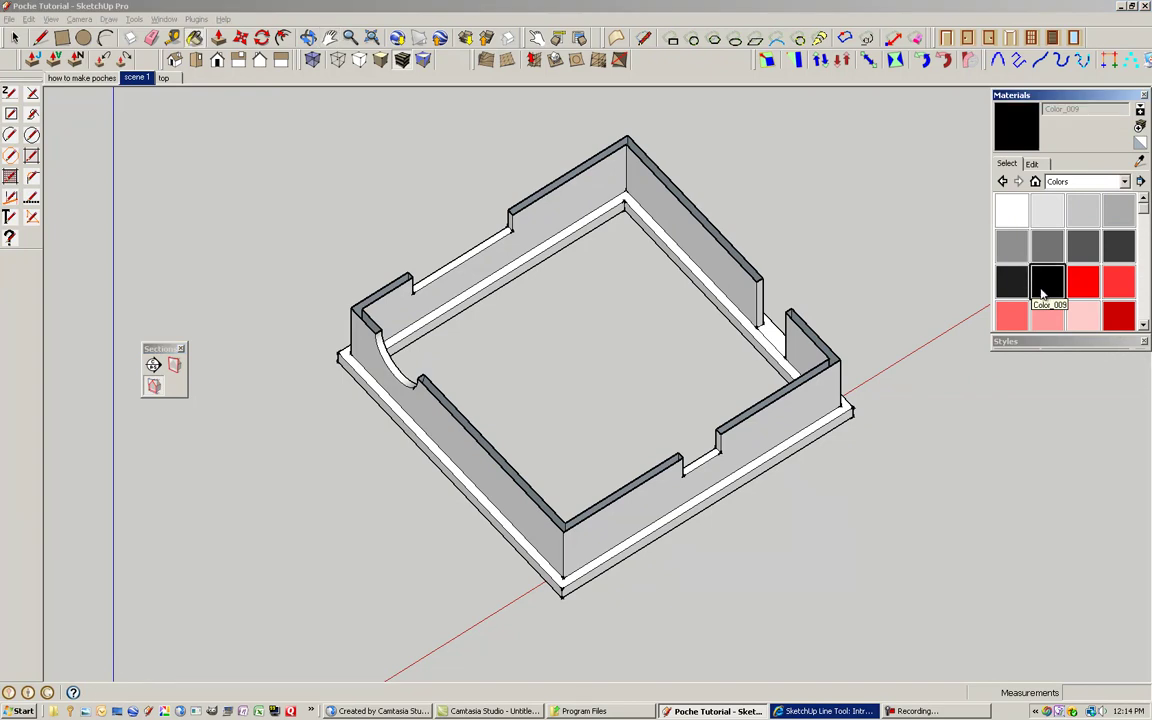
key(space)
triple_click(715, 262)
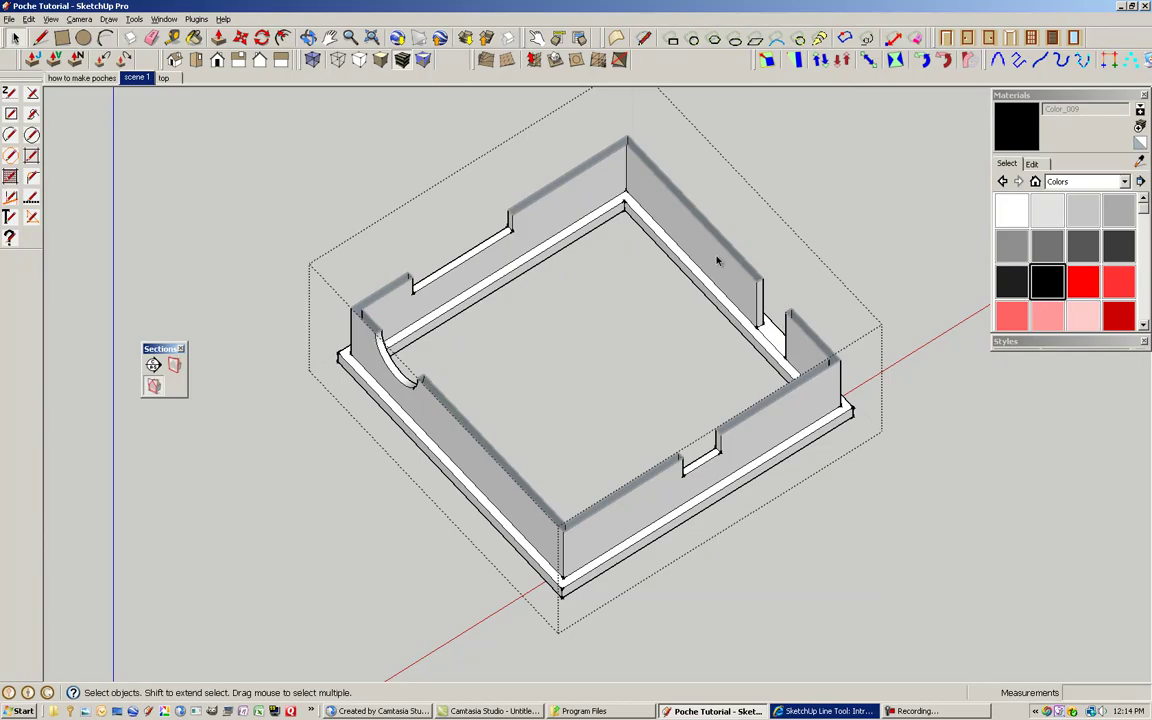
scroll(737, 254, up, 3)
scroll(737, 254, up, 2)
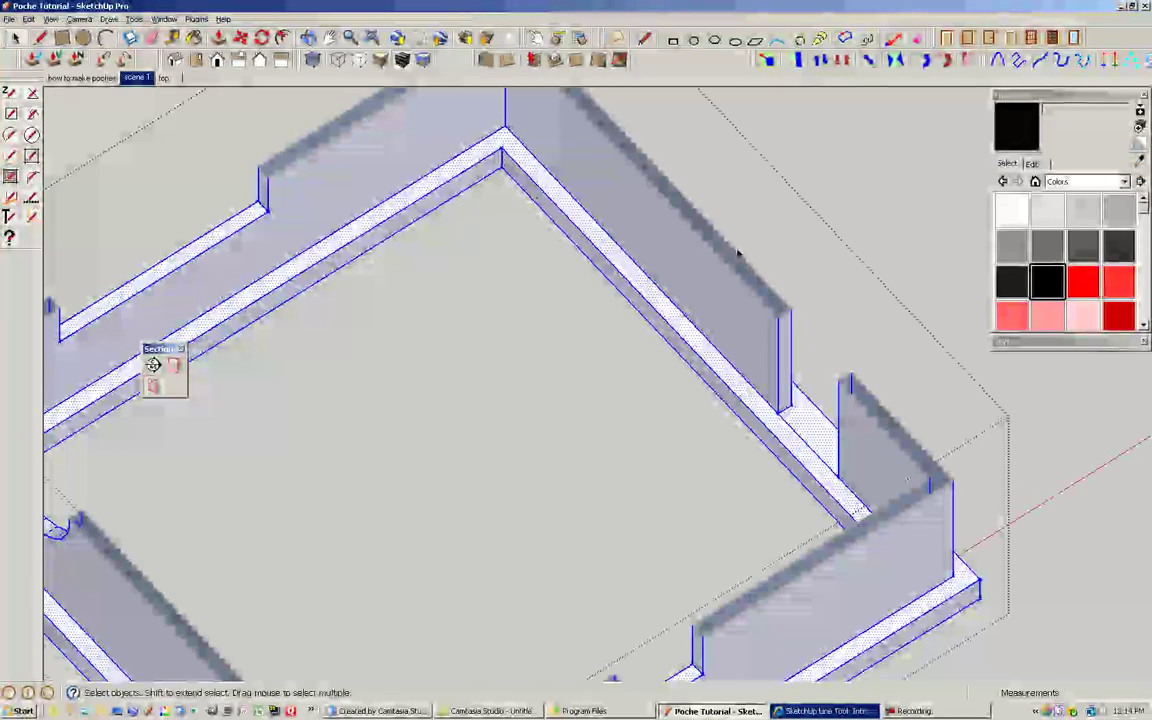
key(b)
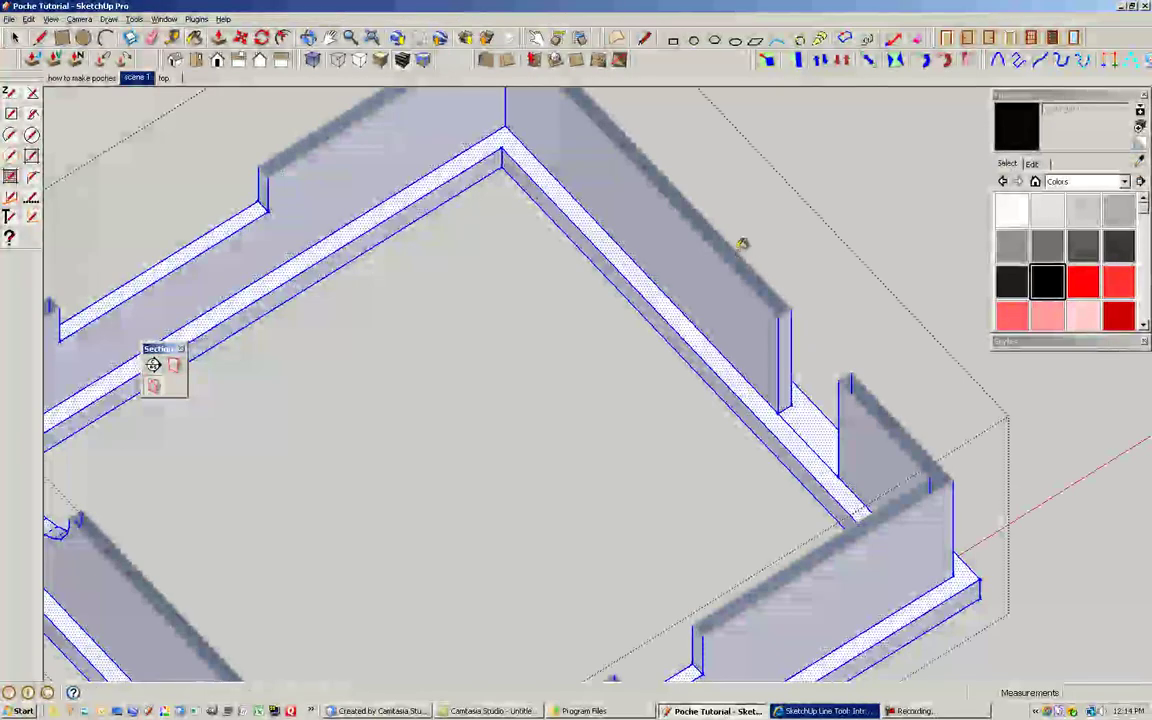
key(alt)
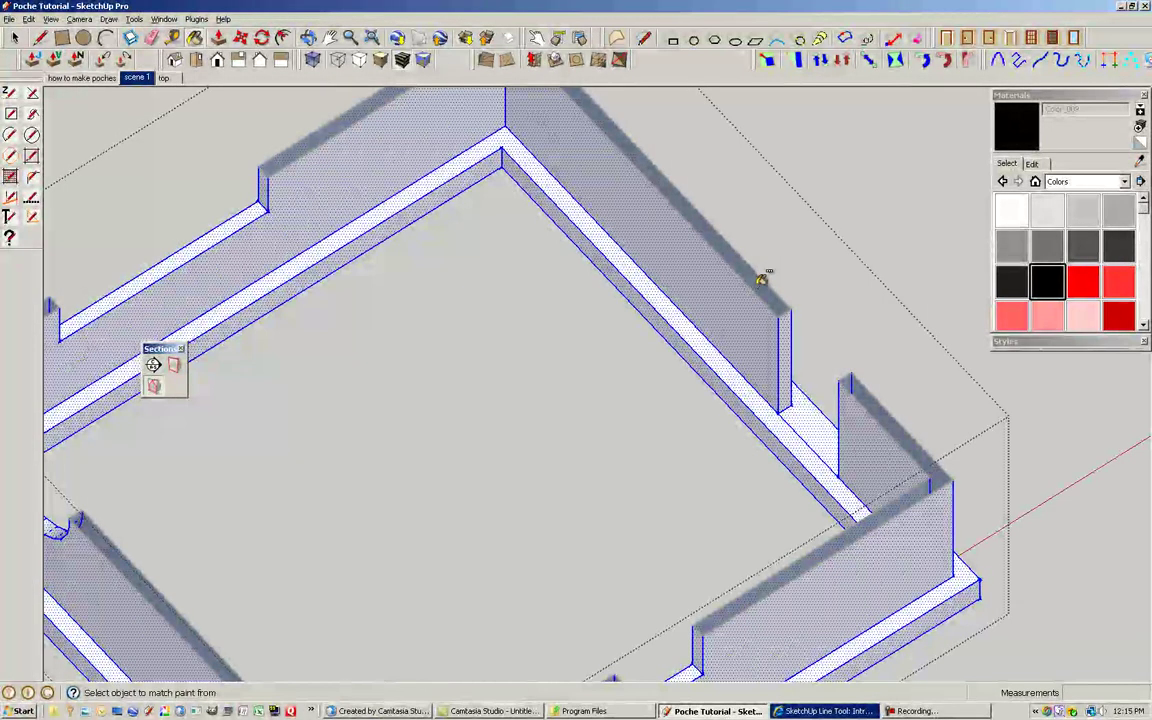
Paint the cut wall tops black with Color_009, then deselect and view the whole model.
click(763, 281)
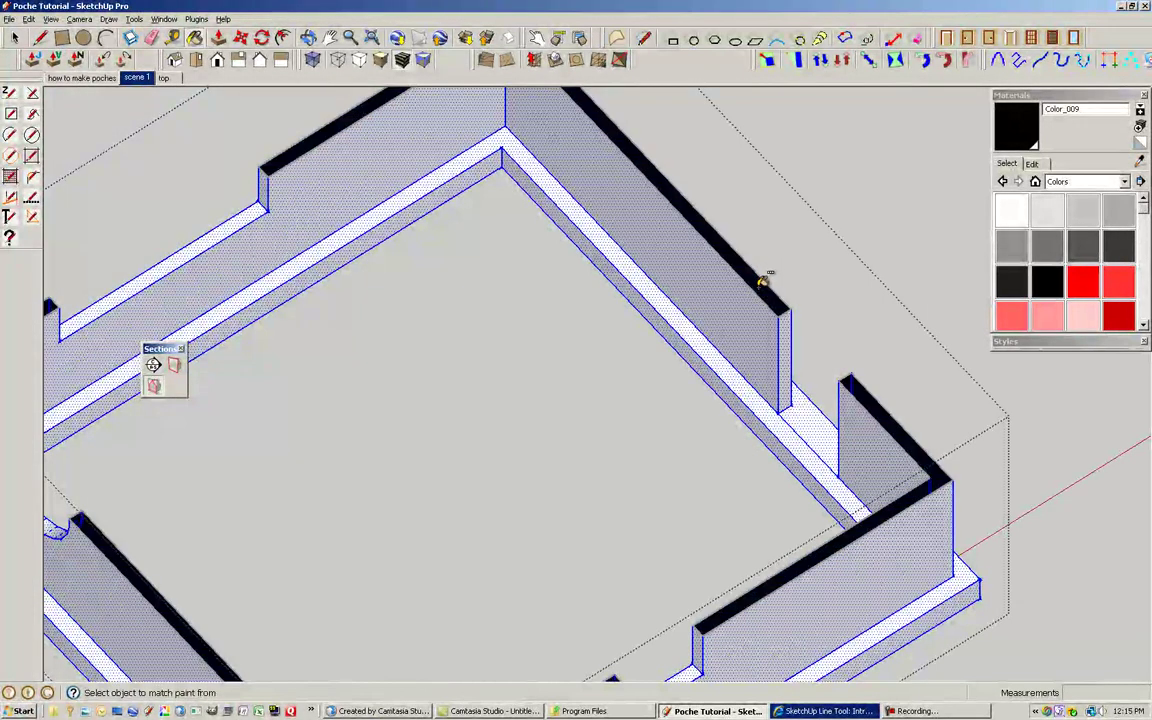
scroll(789, 262, down, 5)
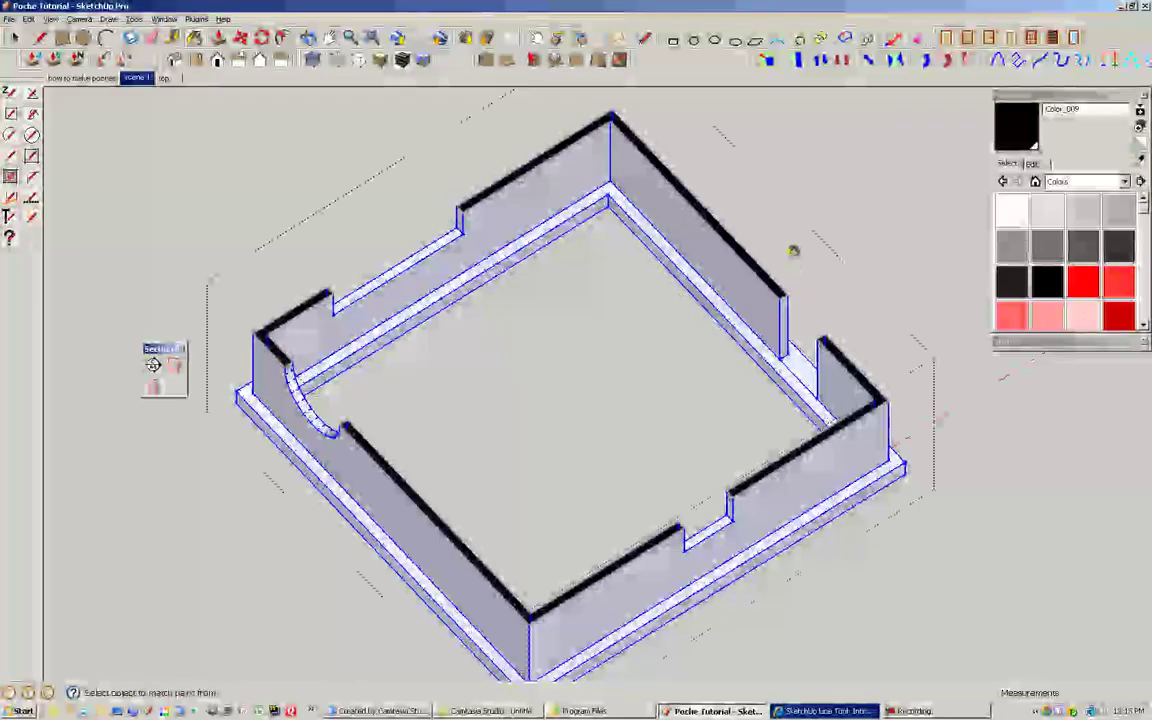
key(space)
click(828, 185)
mouse_move(828, 185)
middle_down()
mouse_move(818, 206)
mouse_move(797, 178)
mouse_move(720, 303)
mouse_move(599, 326)
mouse_move(358, 238)
mouse_move(527, 283)
mouse_move(540, 339)
mouse_move(920, 365)
mouse_move(700, 230)
mouse_move(784, 113)
mouse_move(733, 128)
middle_up()
scroll(795, 180, down, 3)
scroll(530, 278, up, 3)
scroll(540, 339, up, 2)
scroll(700, 230, down, 3)
scroll(676, 226, up, 5)
click(1034, 164)
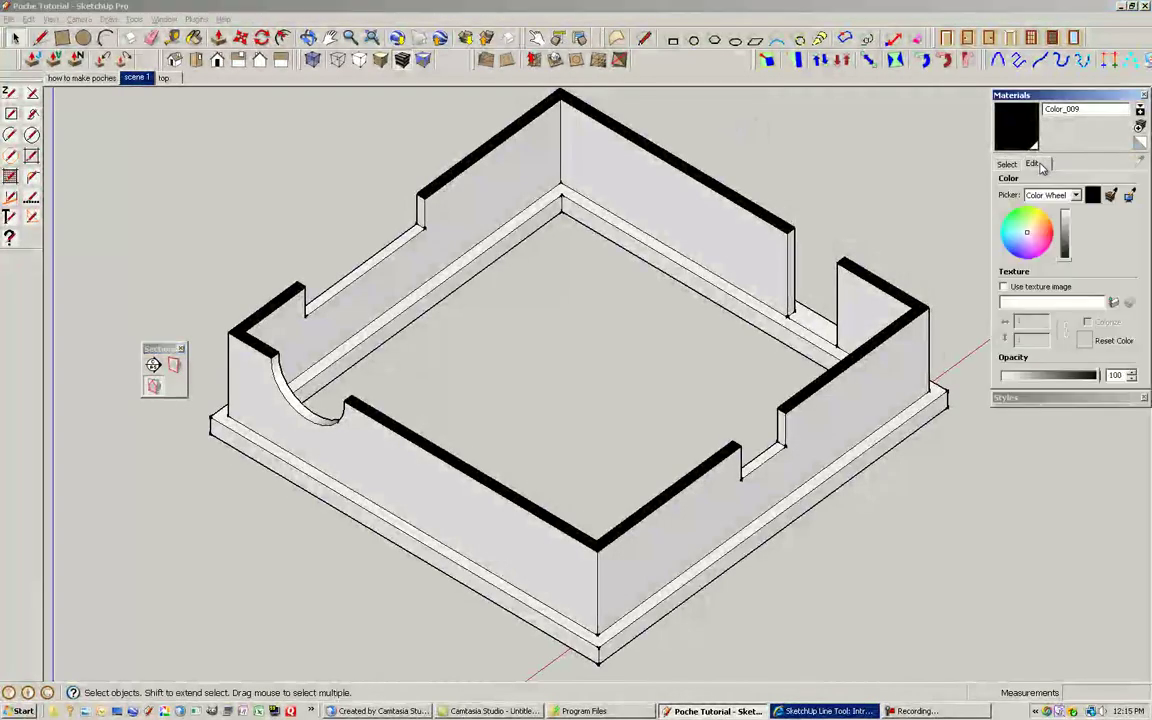
key(b)
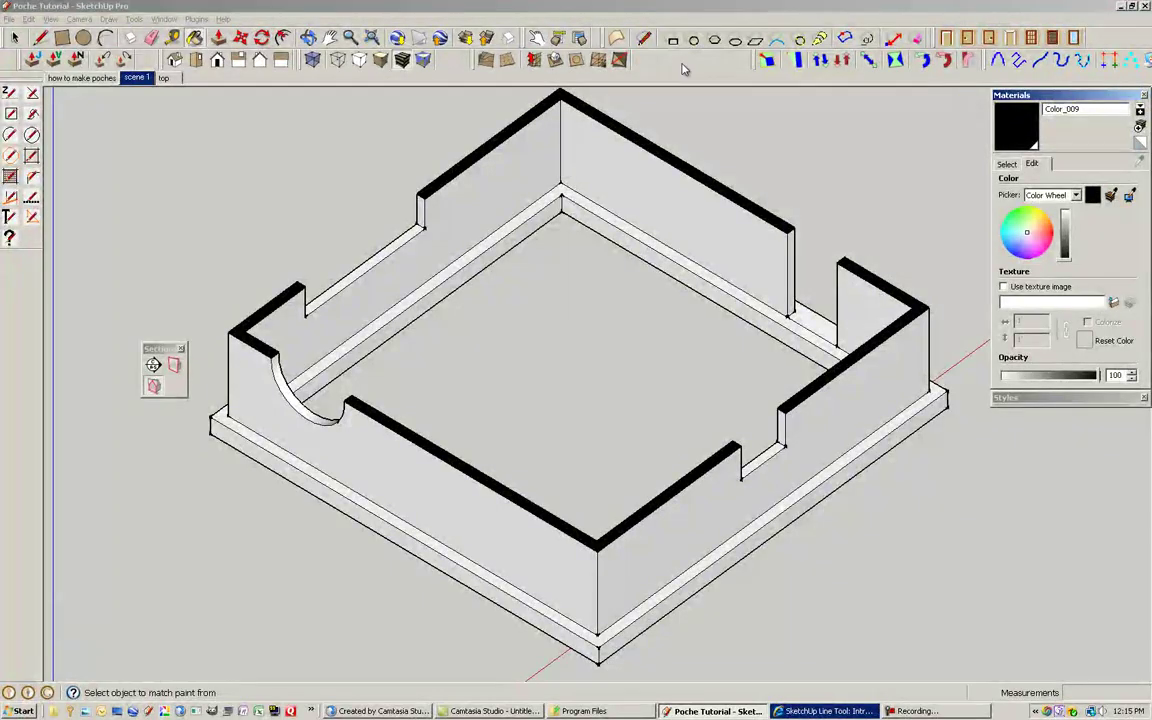
click(164, 19)
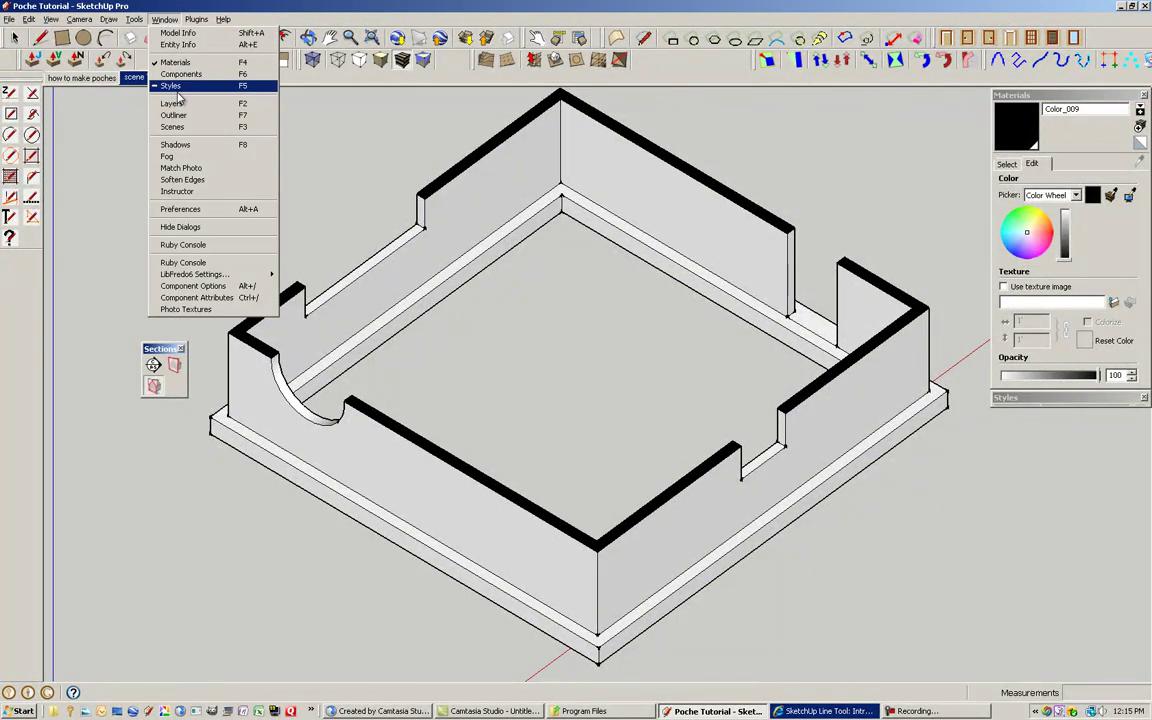
click(177, 191)
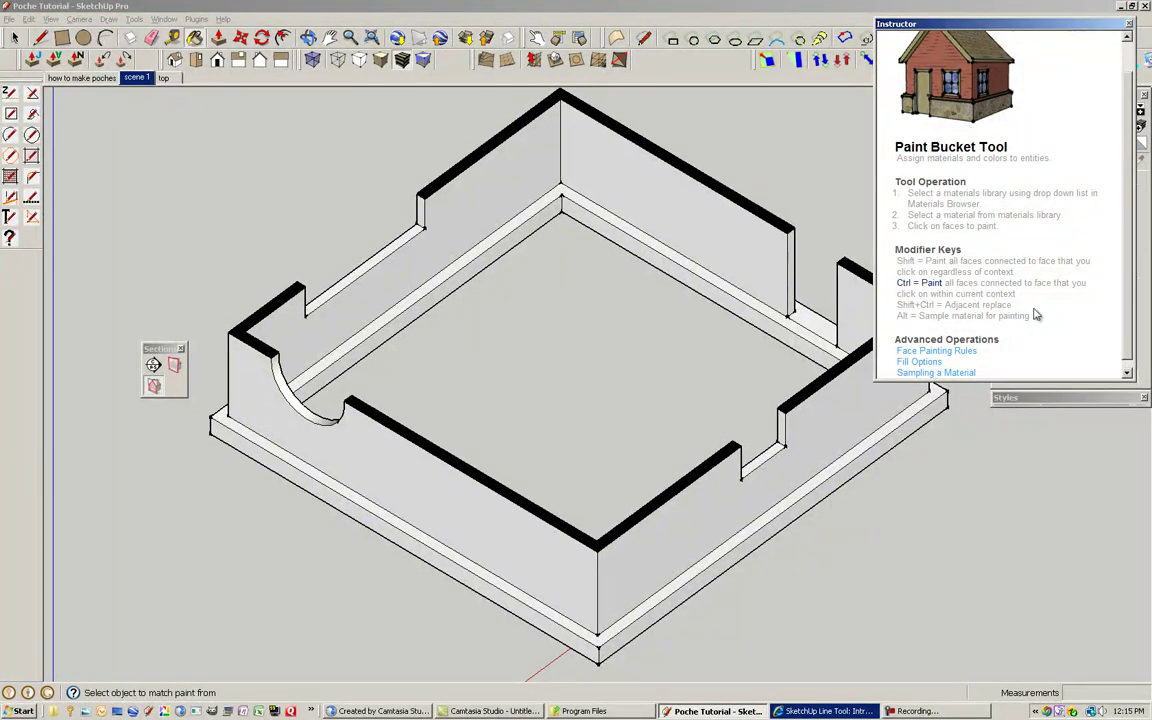
alt+click(786, 207)
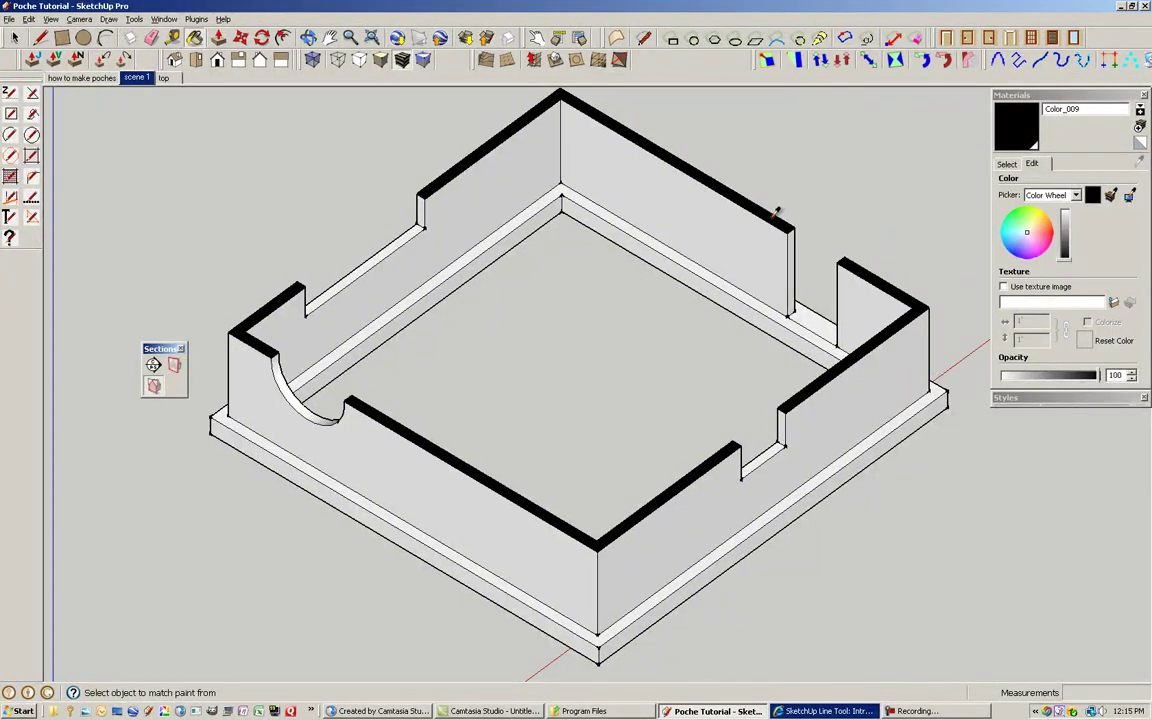
click(1052, 238)
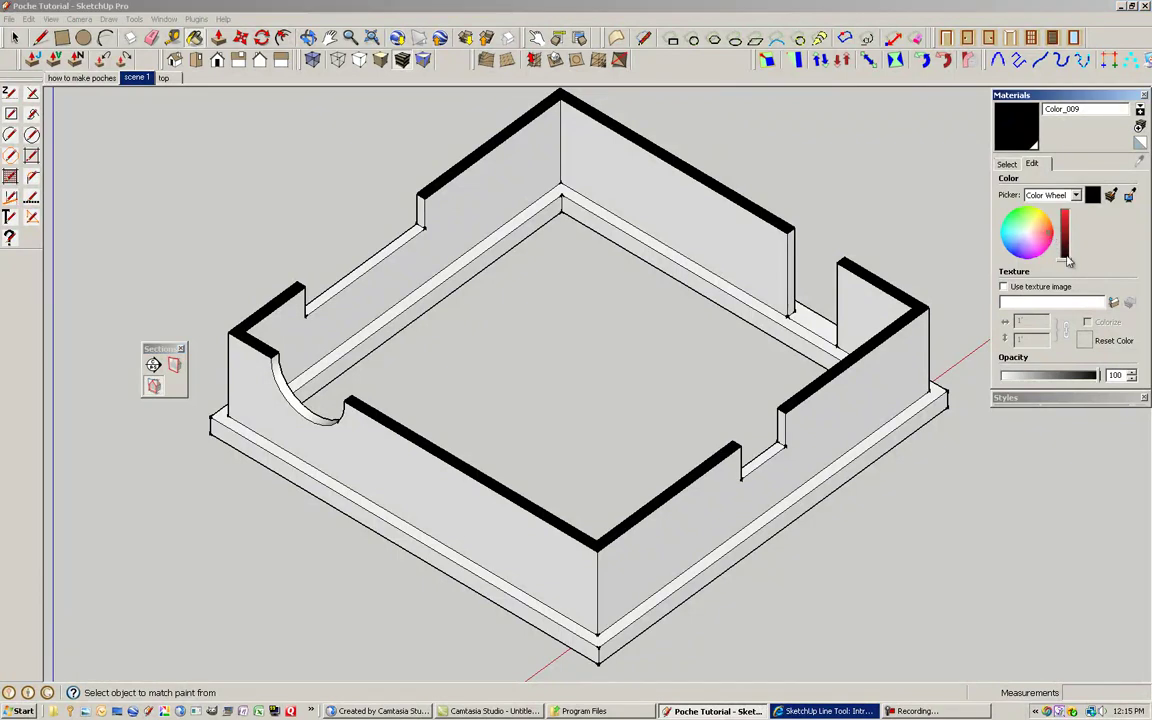
drag(1066, 255, 1028, 252)
click(1042, 218)
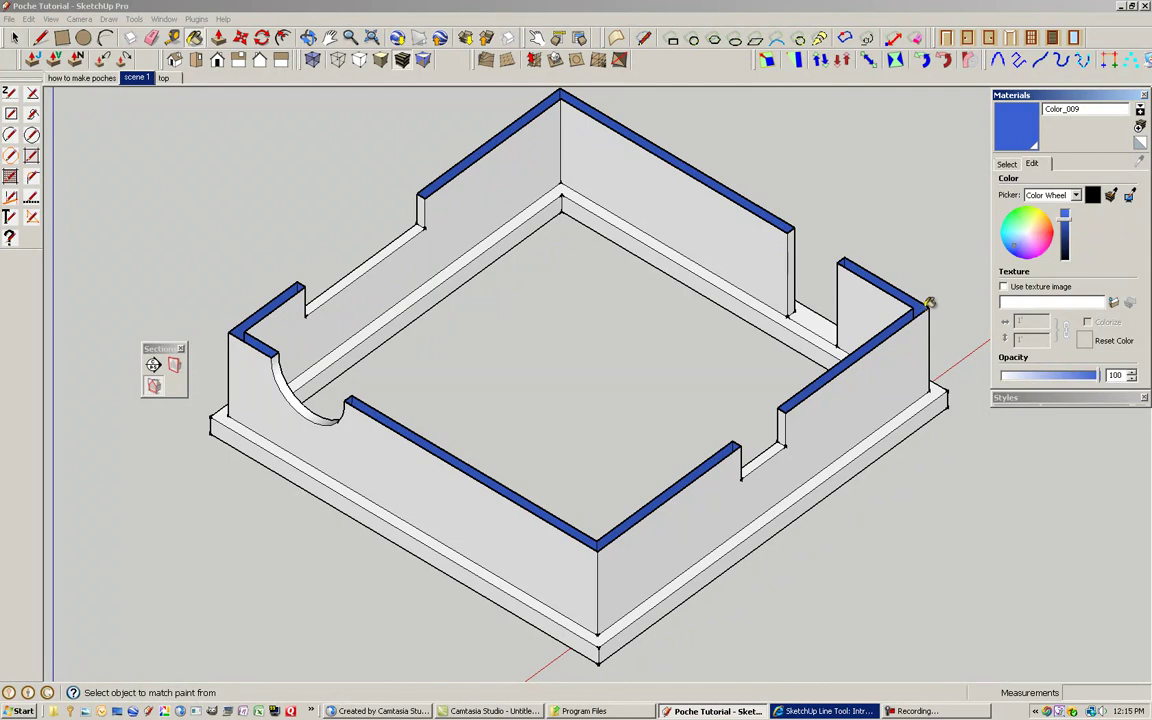
mouse_move(931, 302)
middle_down()
mouse_move(927, 288)
mouse_move(933, 391)
mouse_move(959, 494)
mouse_move(991, 524)
mouse_move(1093, 548)
mouse_move(1100, 630)
middle_up()
key(space)
scroll(930, 320, up, 5)
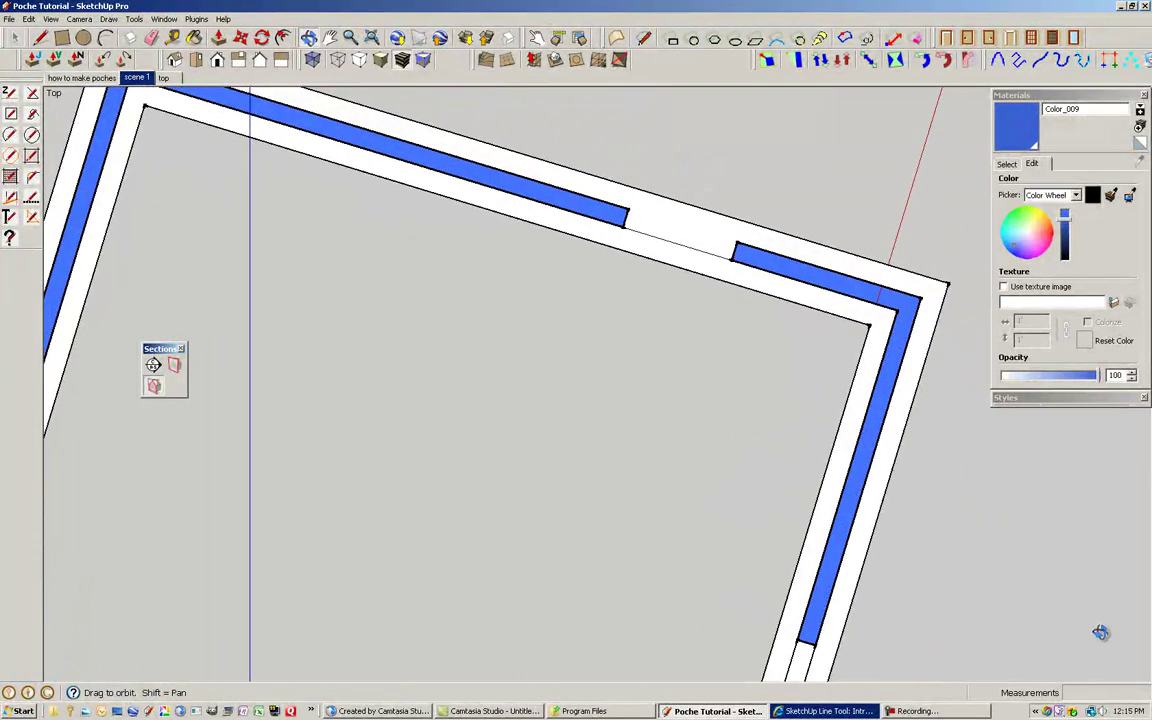
scroll(792, 257, down, 6)
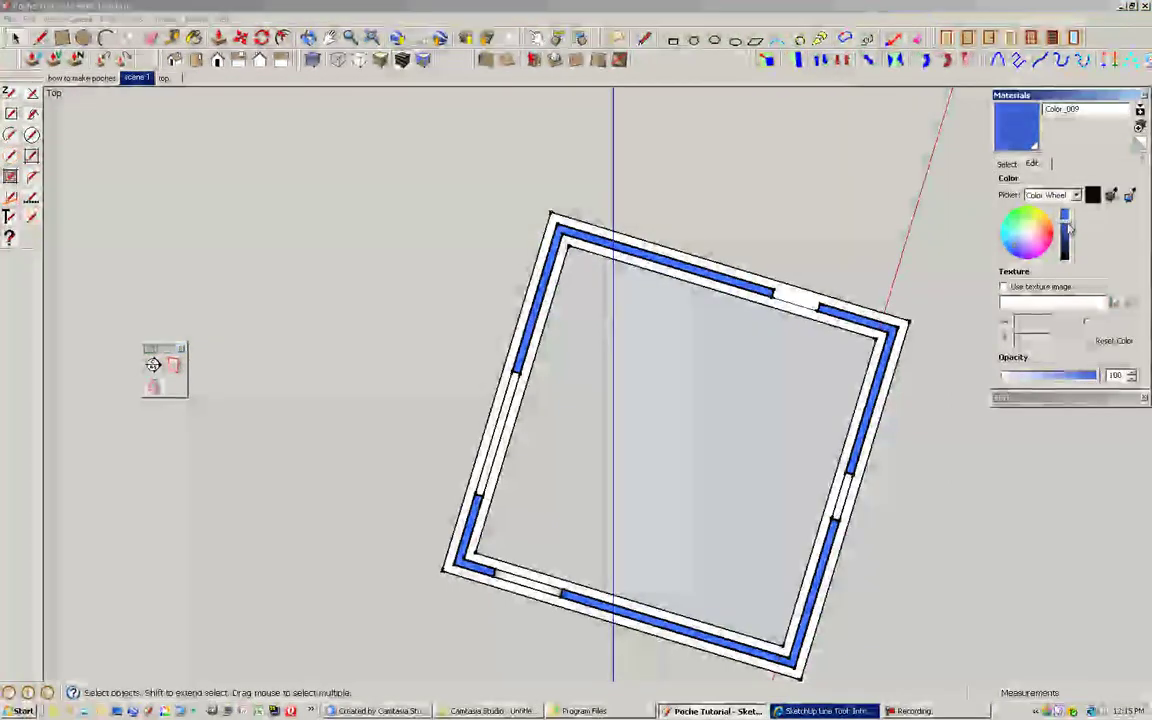
drag(1068, 228, 1065, 257)
middle_drag(785, 282, 458, 165)
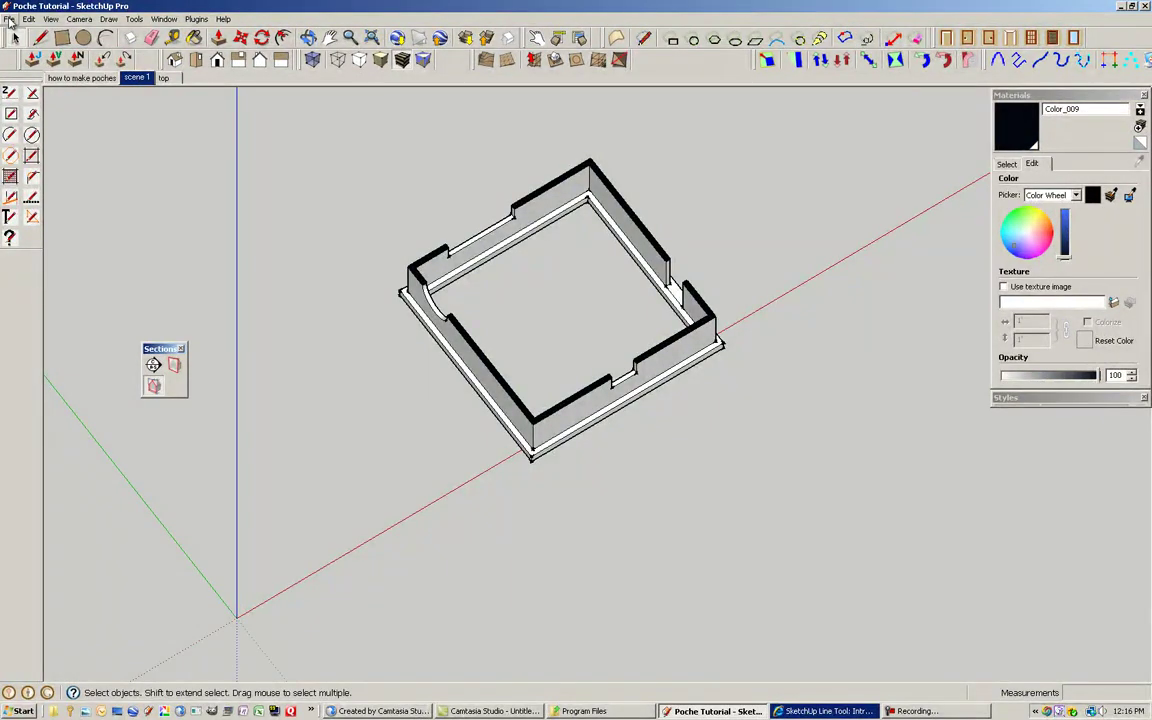
Revert the model to its saved version and delete the stray rectangle face.
click(10, 20)
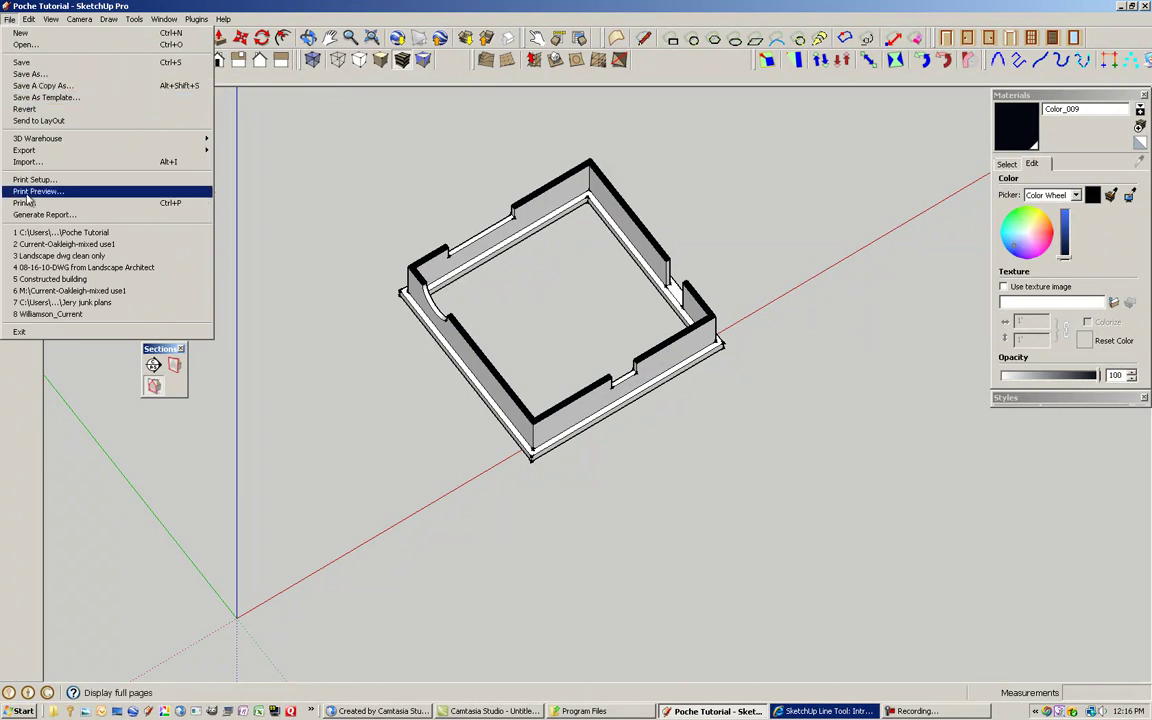
click(28, 109)
scroll(900, 319, down, 5)
middle_drag(900, 319, 319, 571)
click(212, 523)
key(Delete)
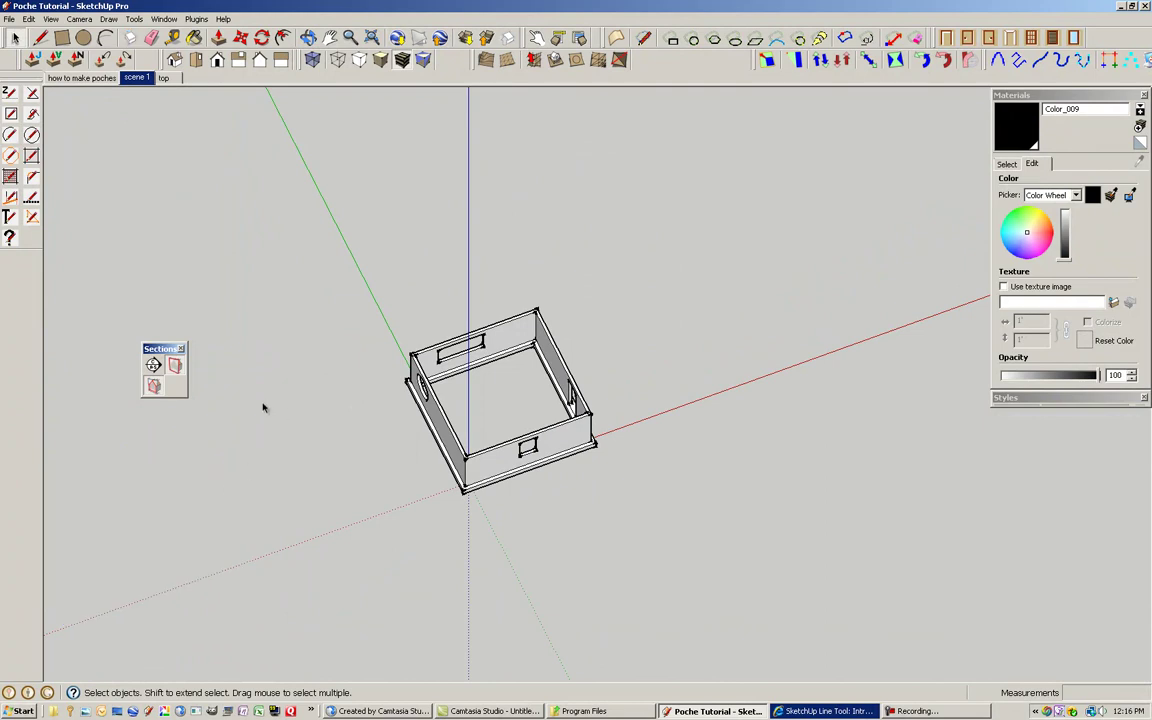
scroll(153, 336, up, 1)
Place a section plane on the front wall to cut the foundation walls.
click(153, 365)
scroll(551, 490, up, 2)
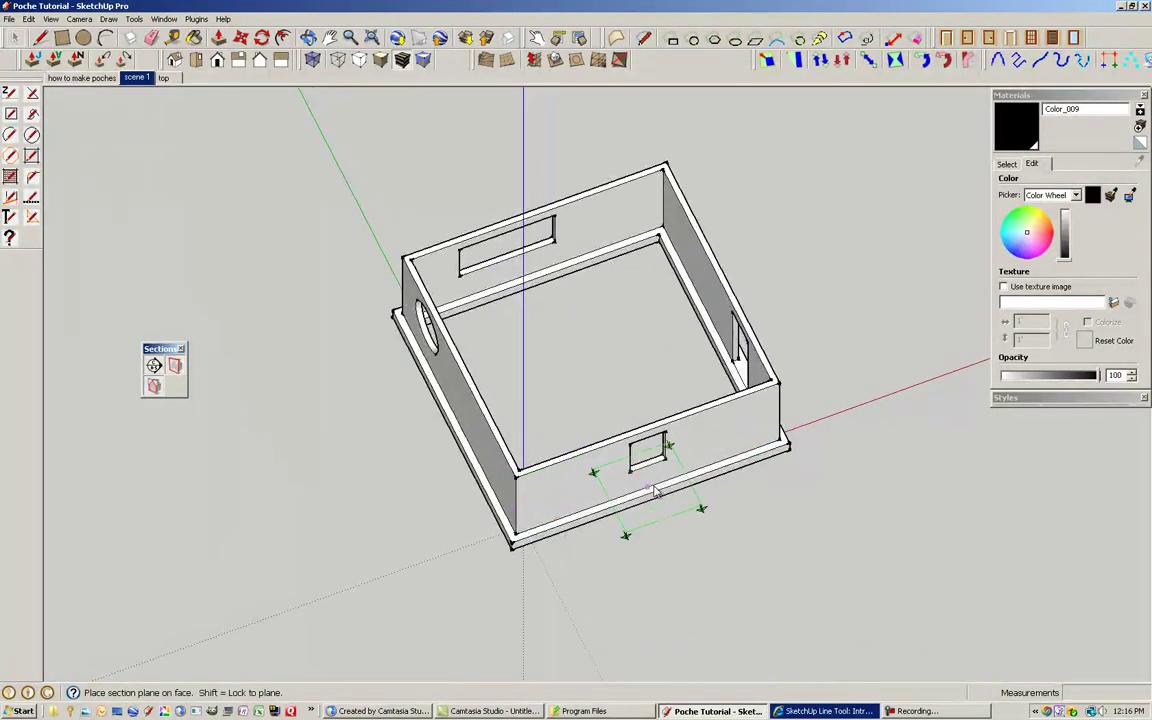
scroll(642, 476, up, 2)
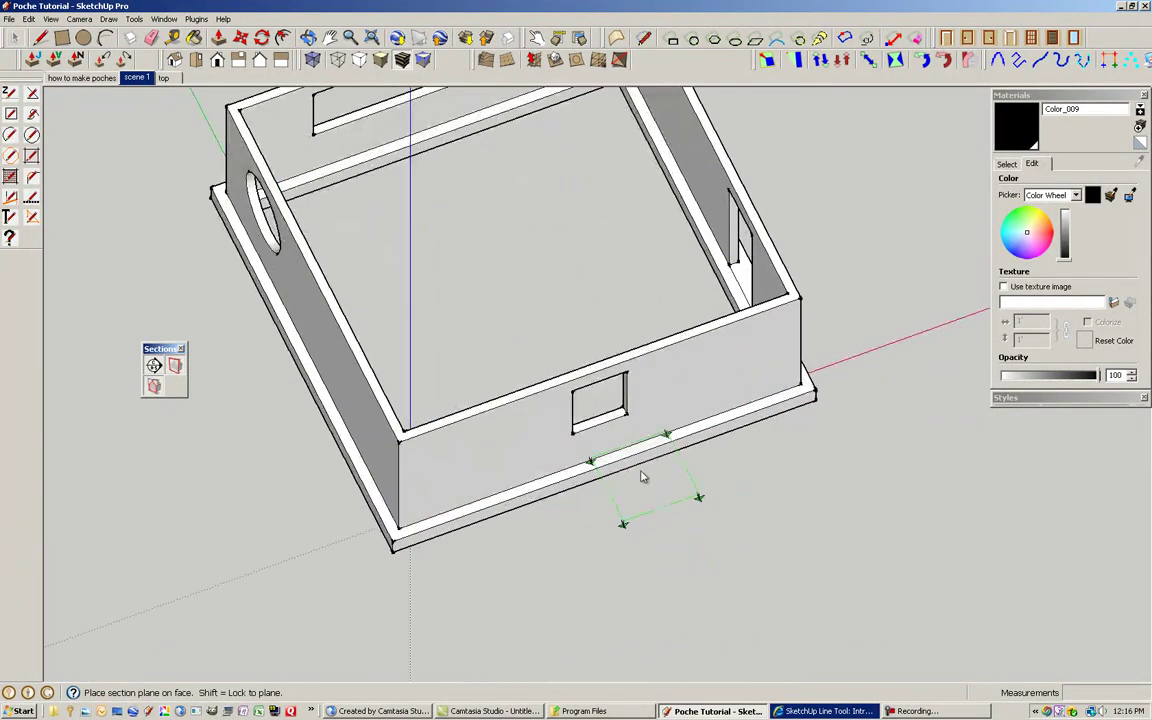
click(628, 398)
scroll(640, 398, down, 3)
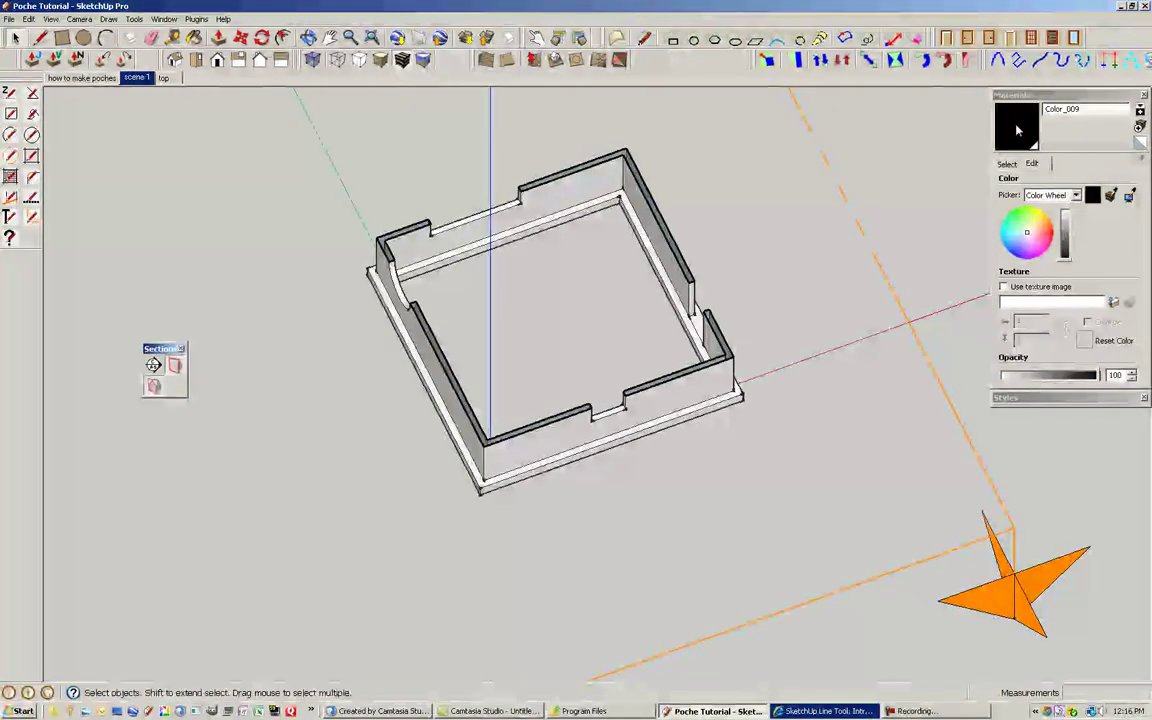
Collapse Materials, hide the section plane, and expand the Styles tray.
click(1041, 95)
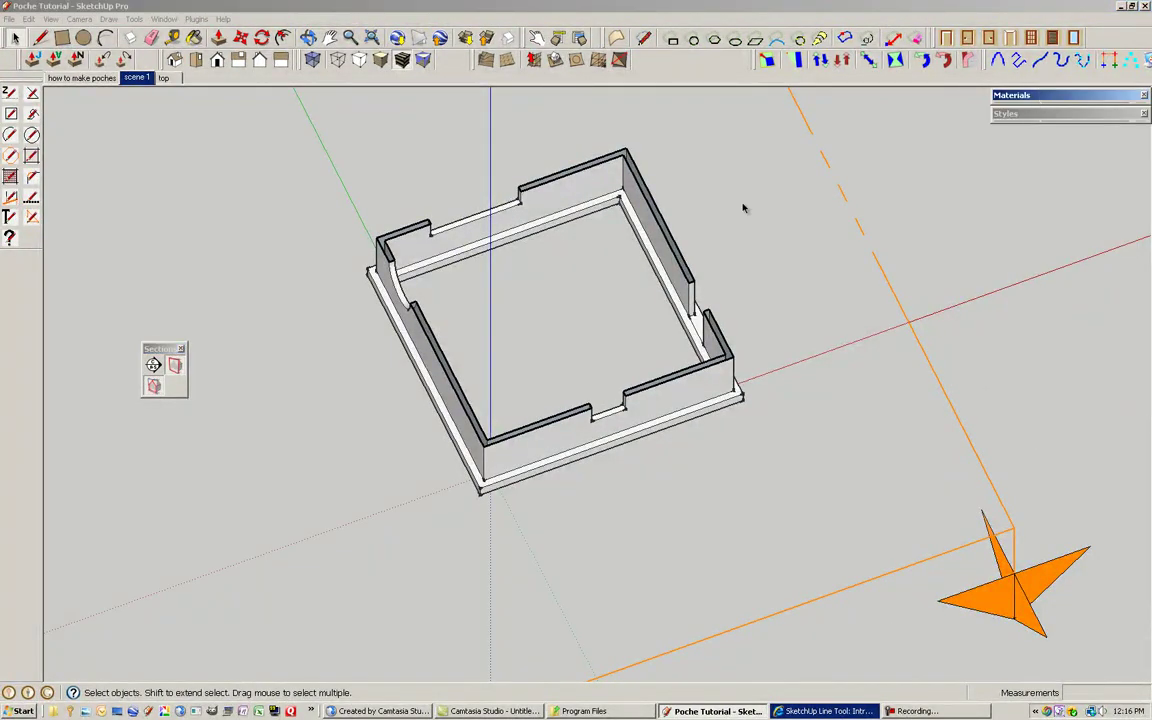
click(175, 367)
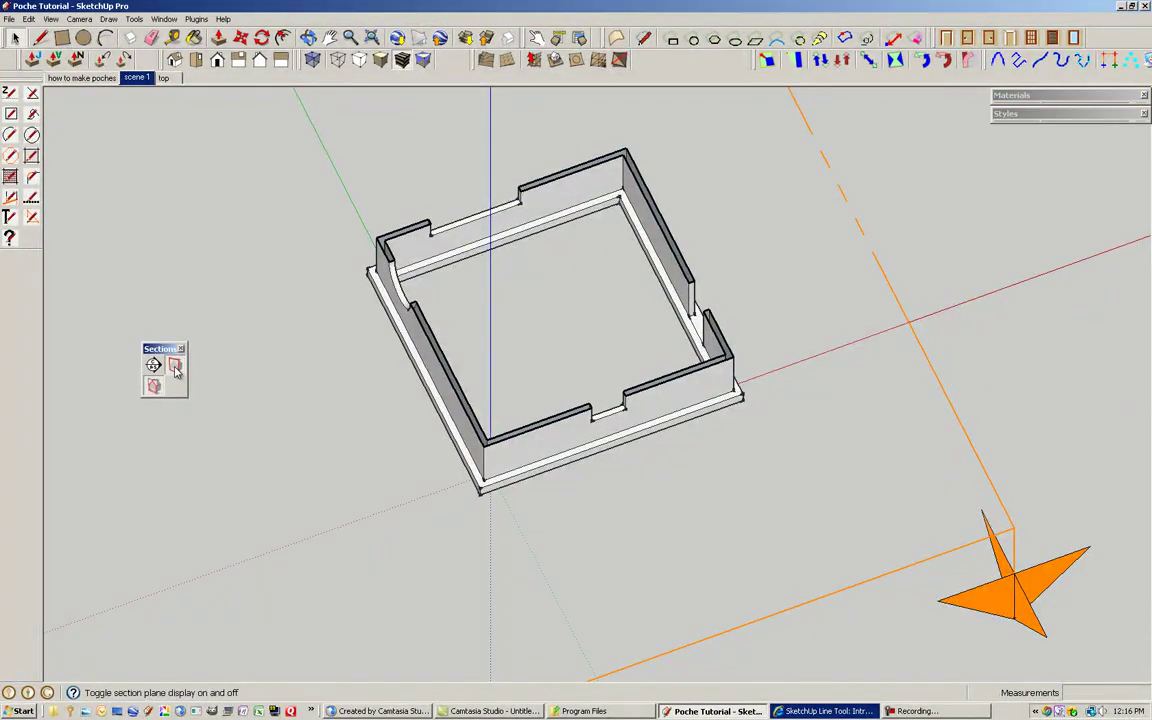
click(1008, 114)
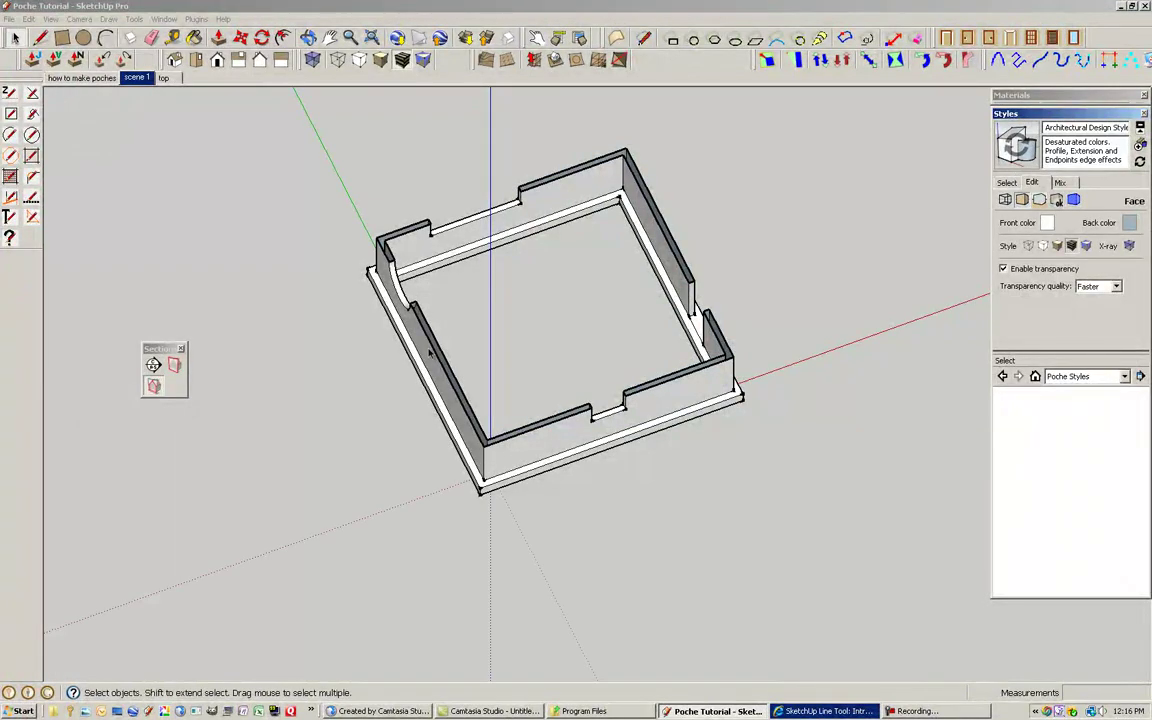
middle_drag(430, 351, 571, 249)
scroll(573, 252, up, 1)
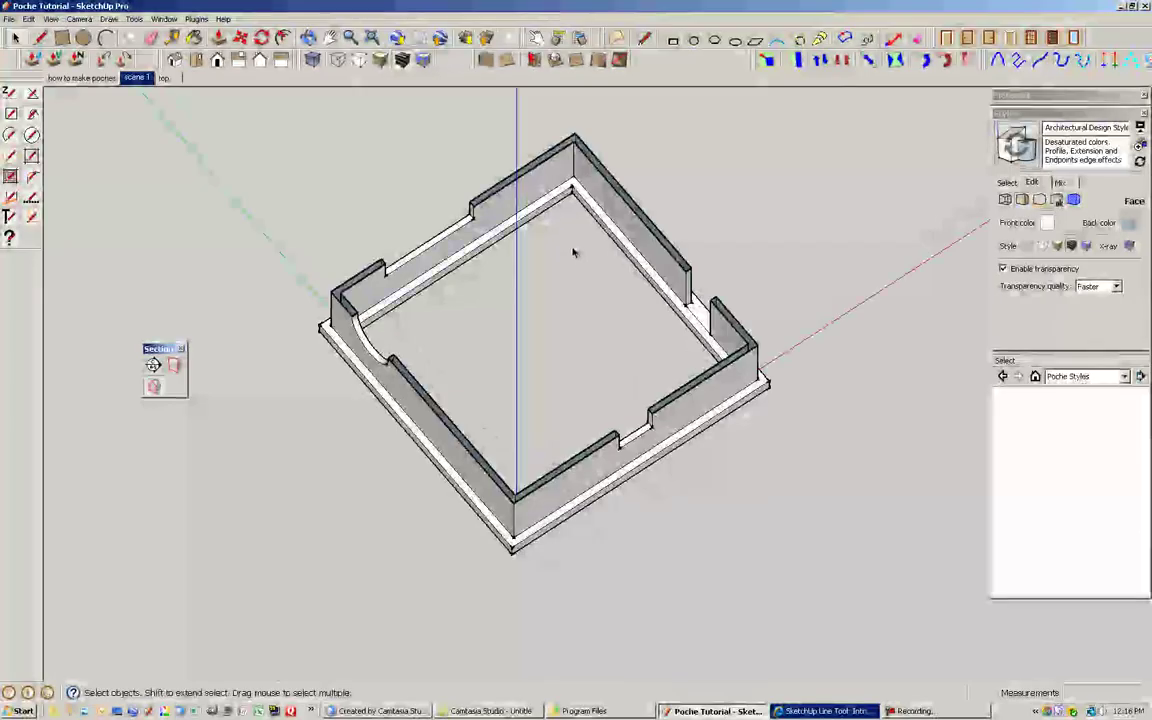
Show the Face settings of the current Architectural Design Style.
click(1006, 182)
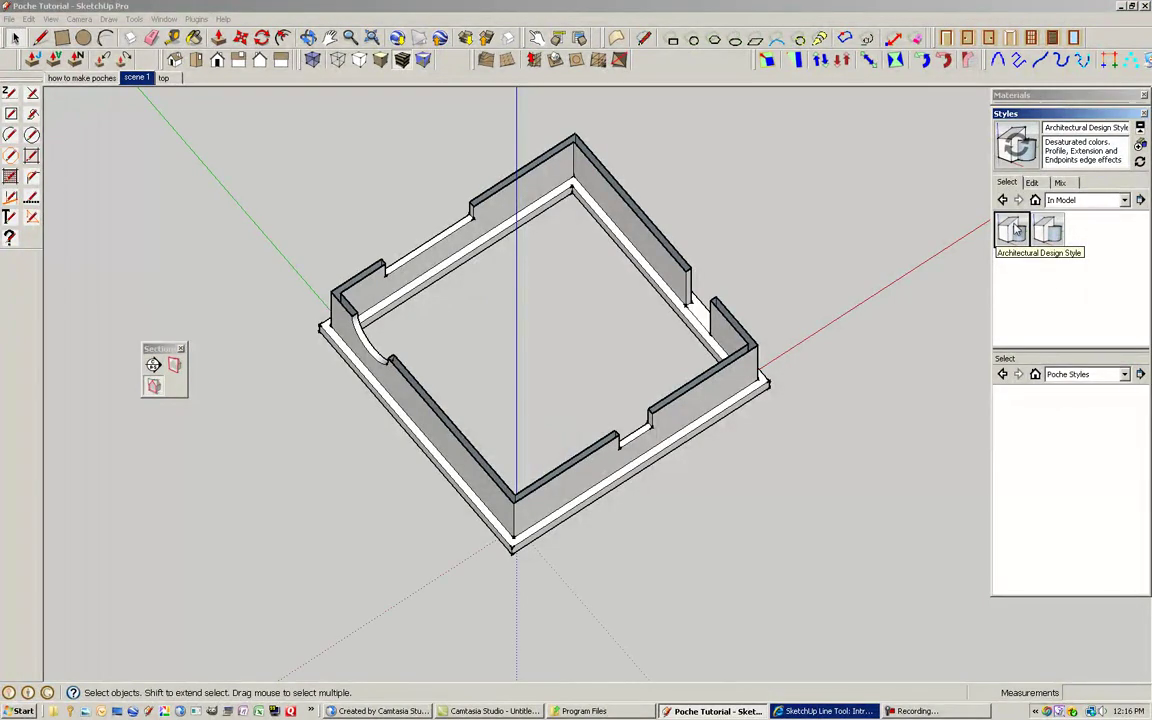
click(1035, 184)
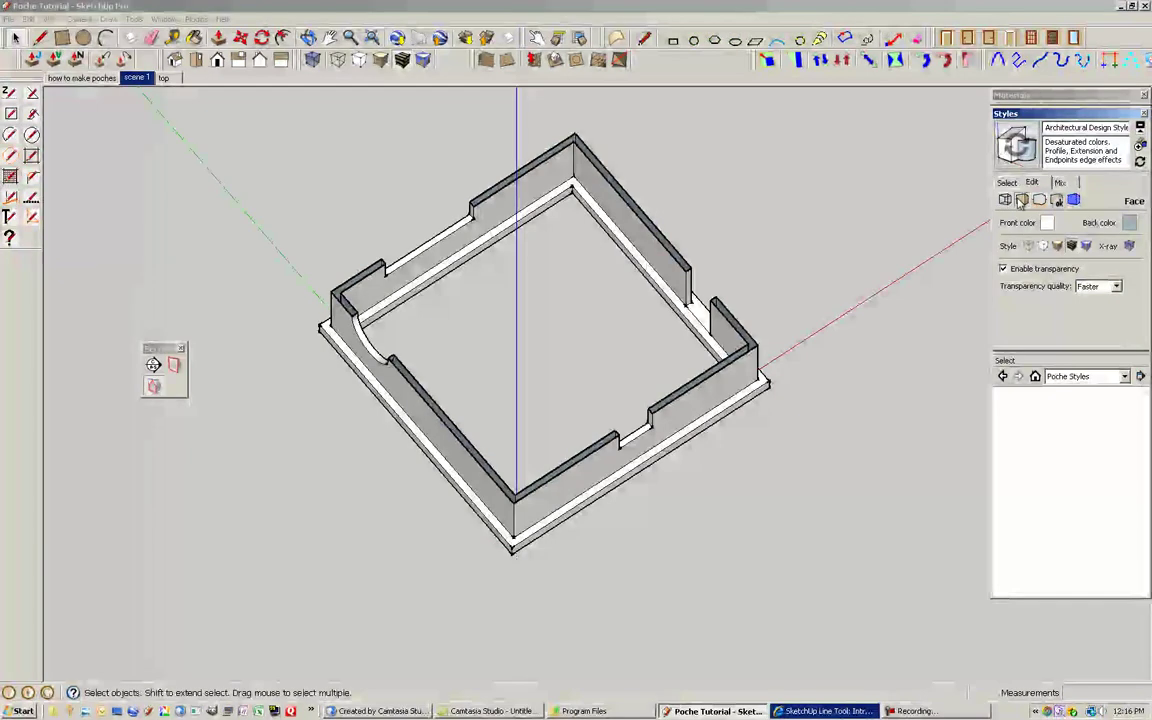
click(1006, 200)
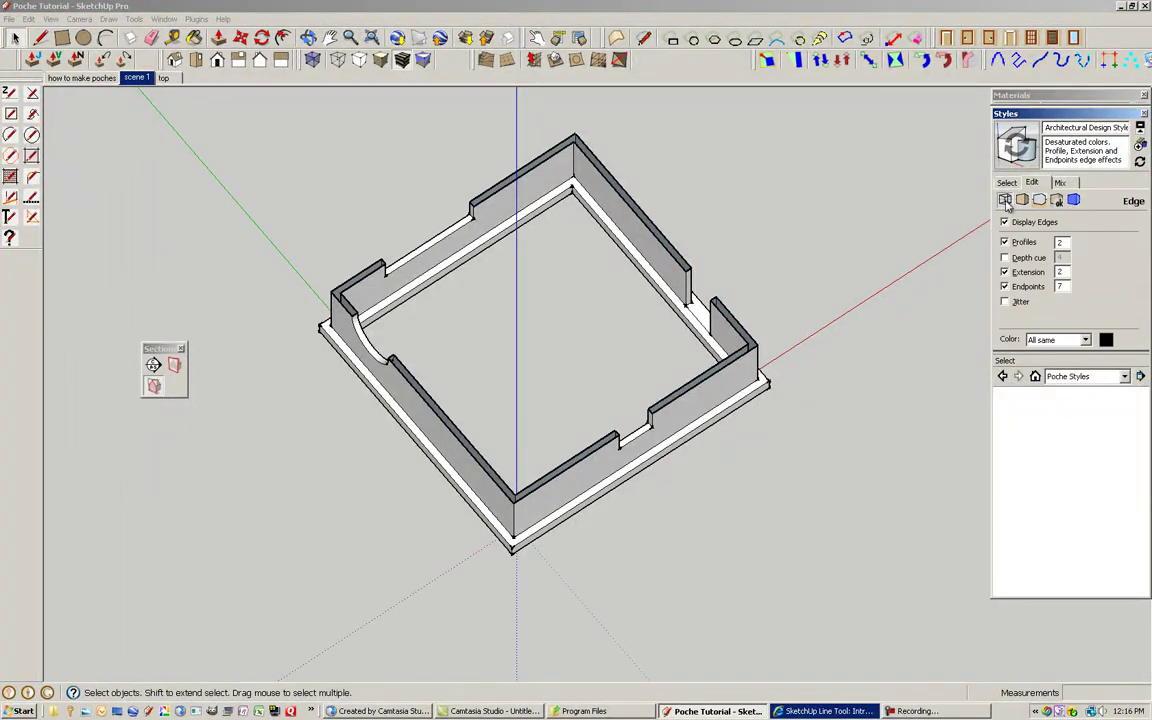
click(1022, 201)
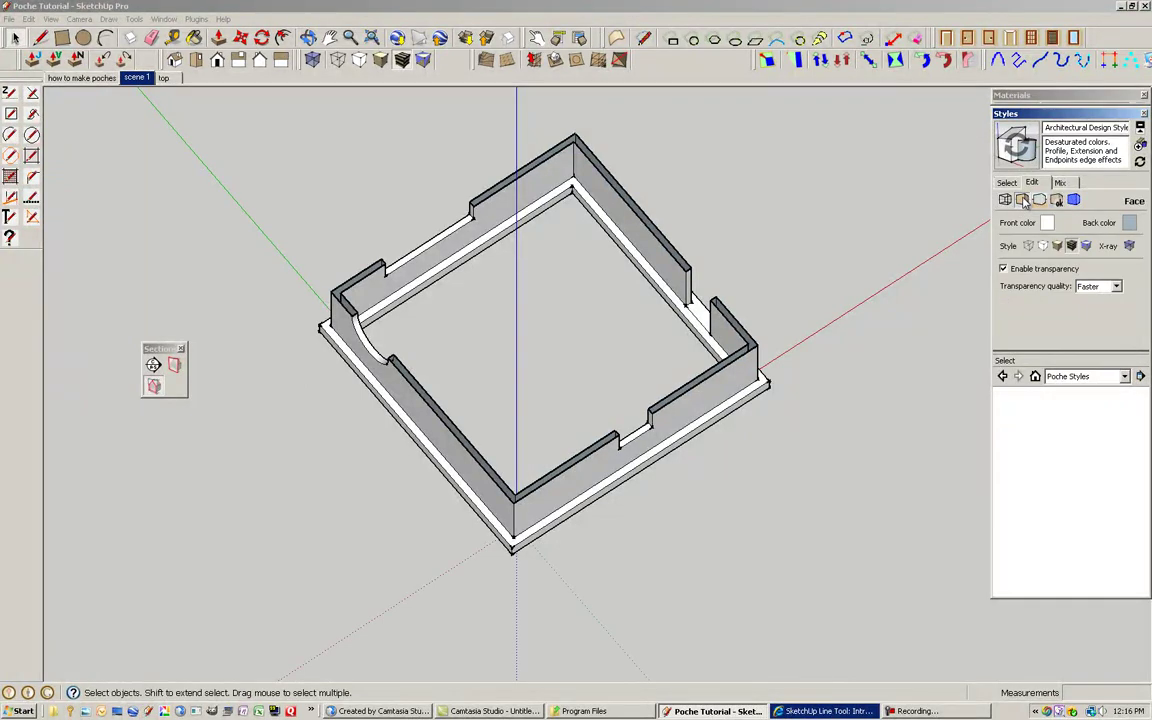
Set the style's back face colour to black so the wall section cuts show solid black poché.
click(1130, 224)
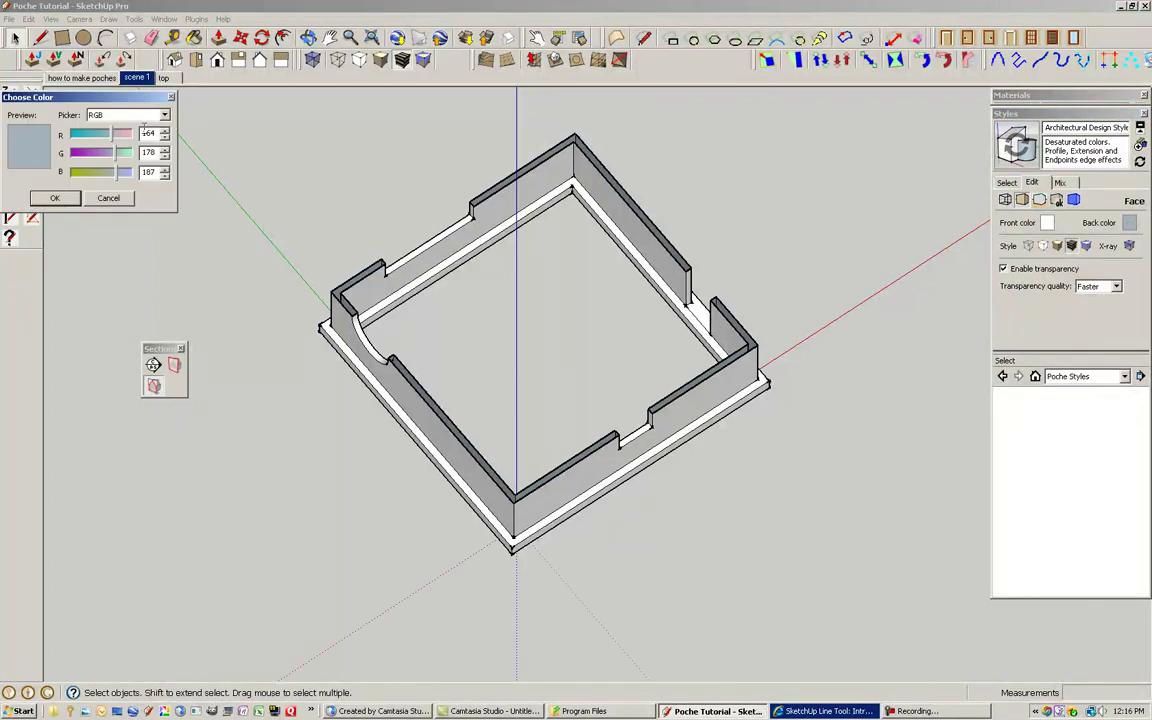
drag(114, 136, 76, 177)
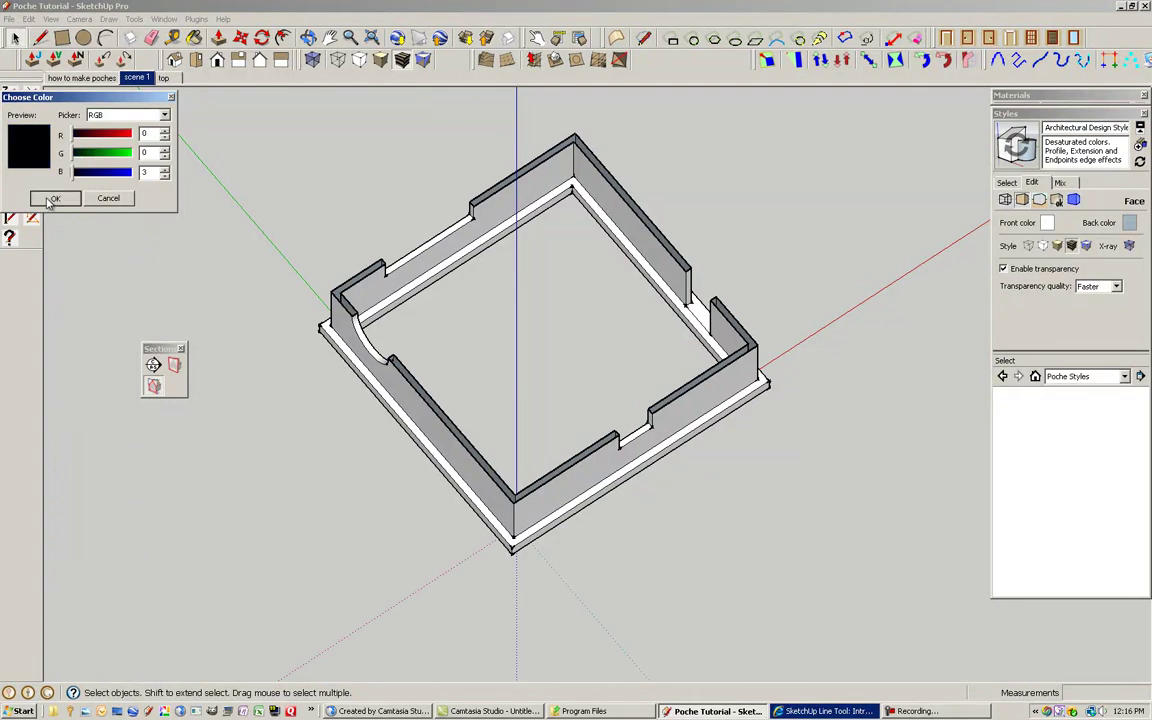
click(52, 199)
middle_drag(550, 255, 412, 281)
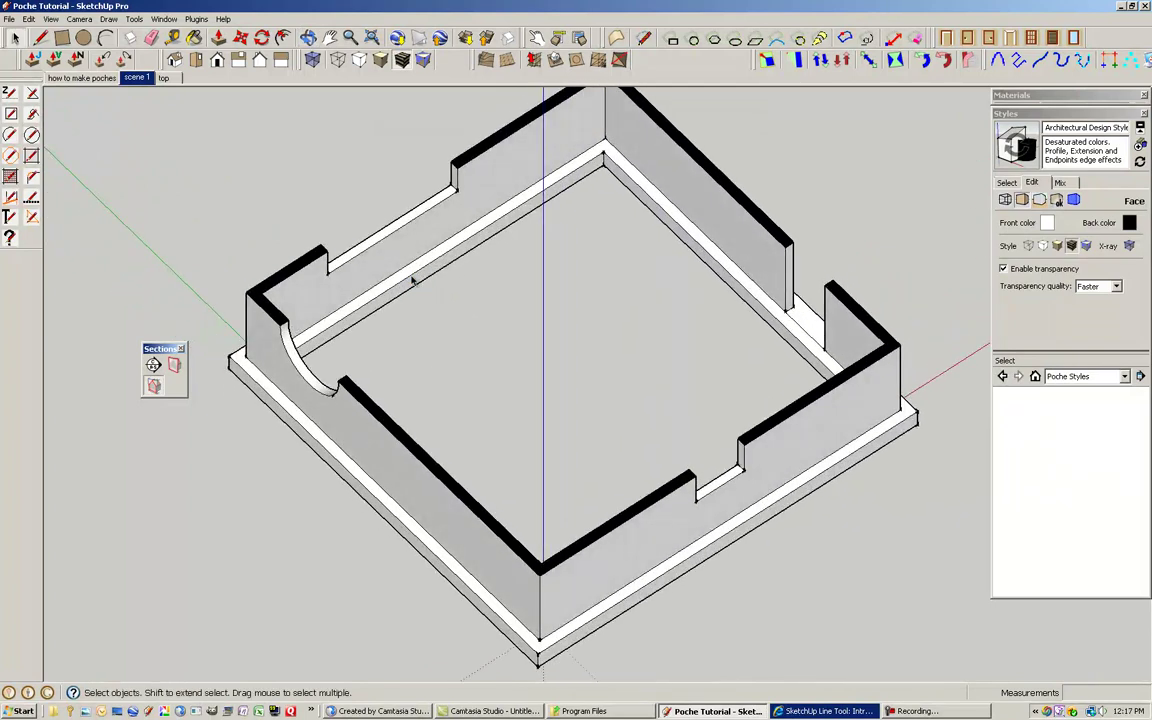
Rename the current style to 'Poche style' and update it with the changes.
click(1048, 128)
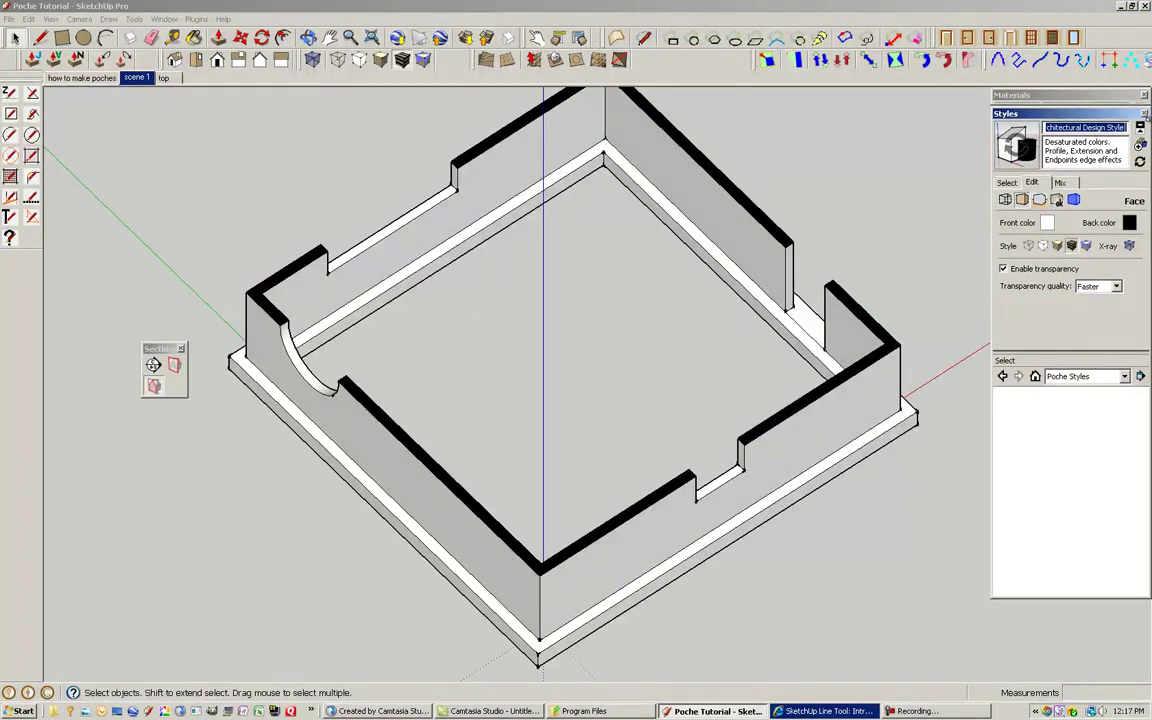
text(Poche style)
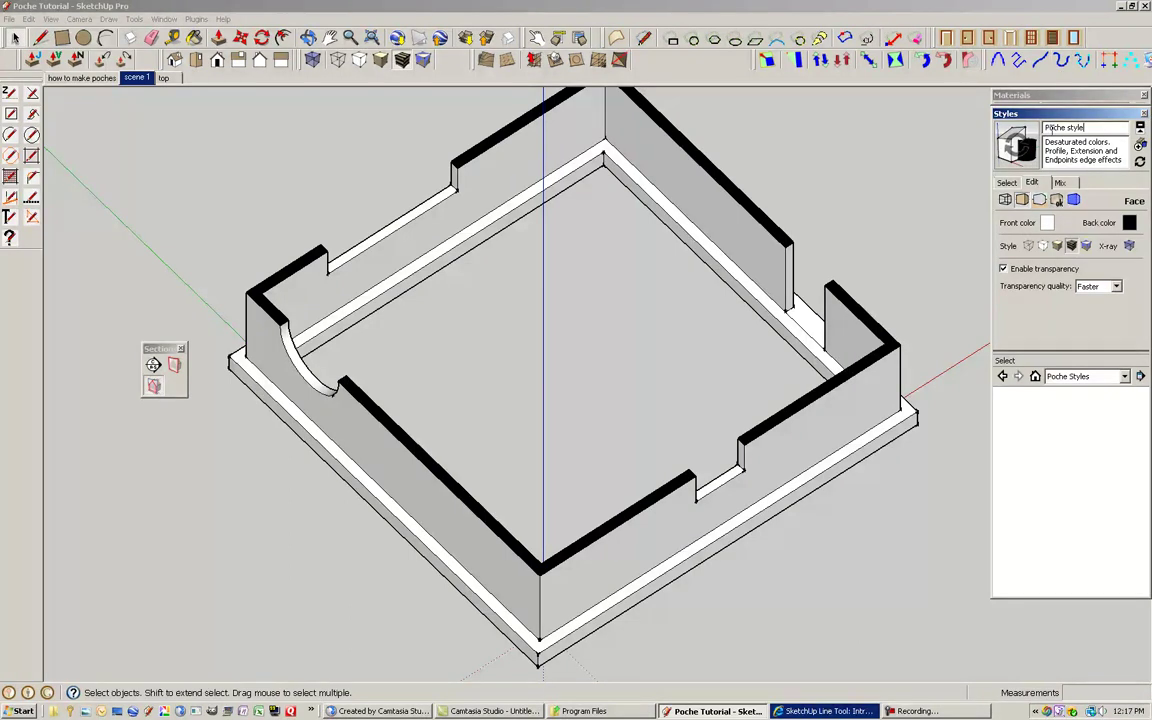
click(1027, 145)
Add Poche style from the model's styles into the Poche Styles collection.
click(1007, 182)
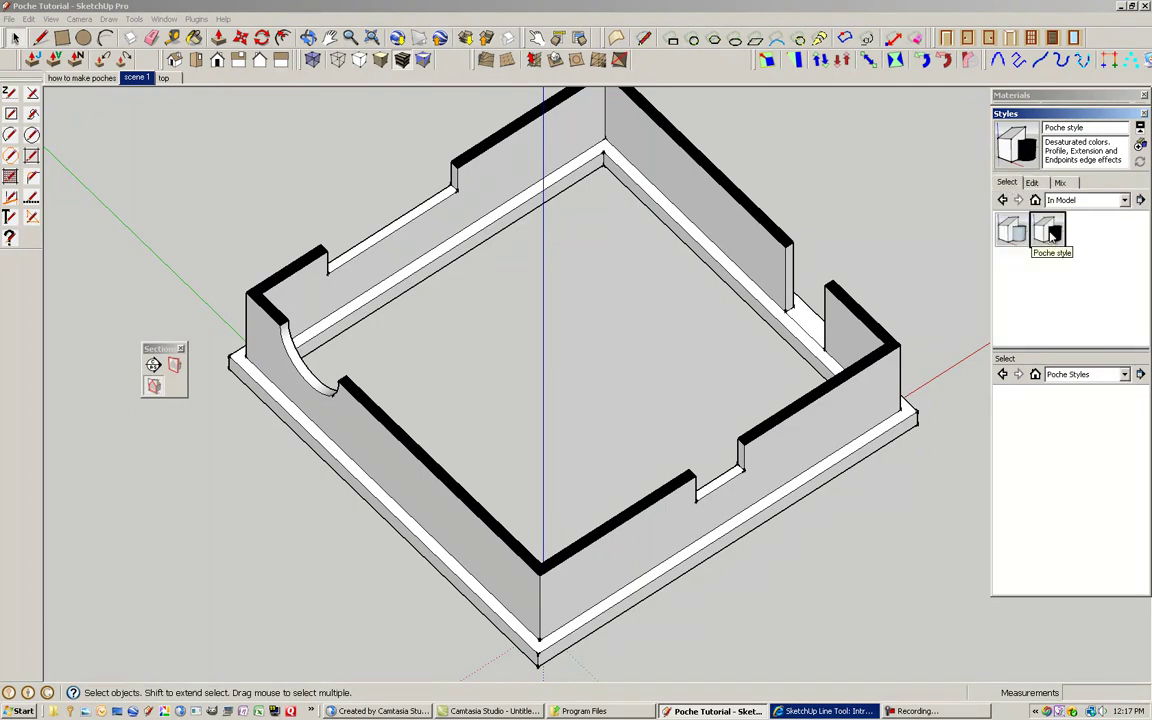
click(1125, 374)
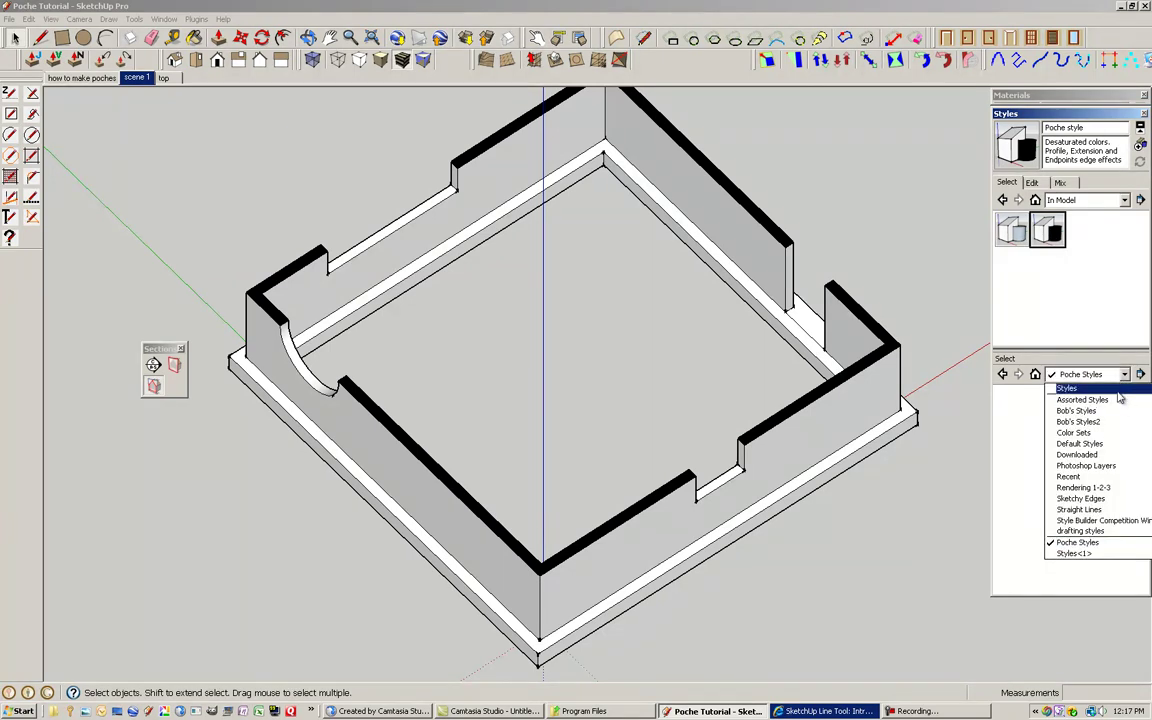
click(1114, 304)
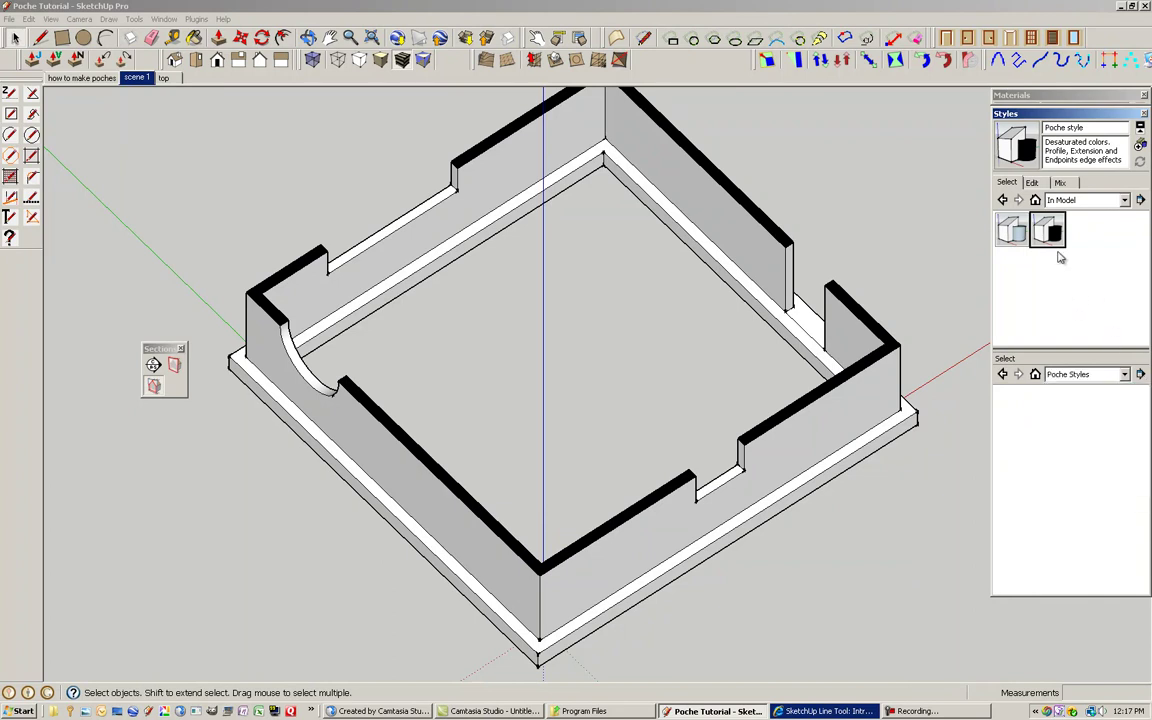
drag(1047, 233, 1051, 440)
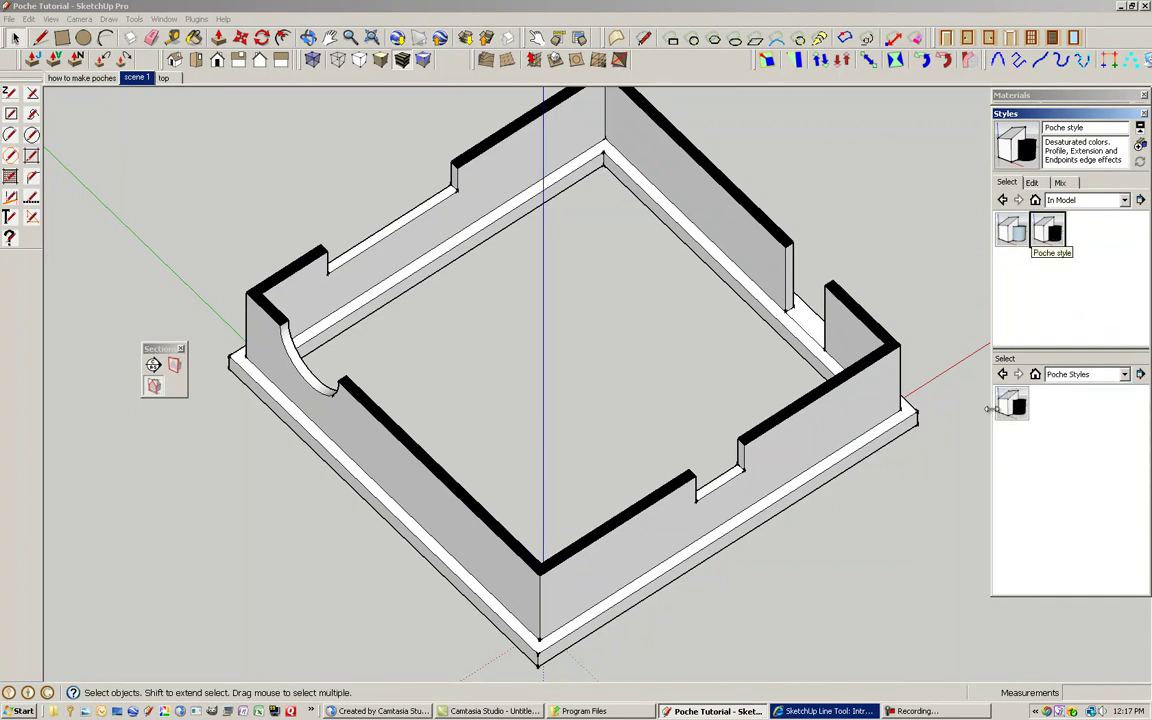
middle_drag(793, 414, 775, 398)
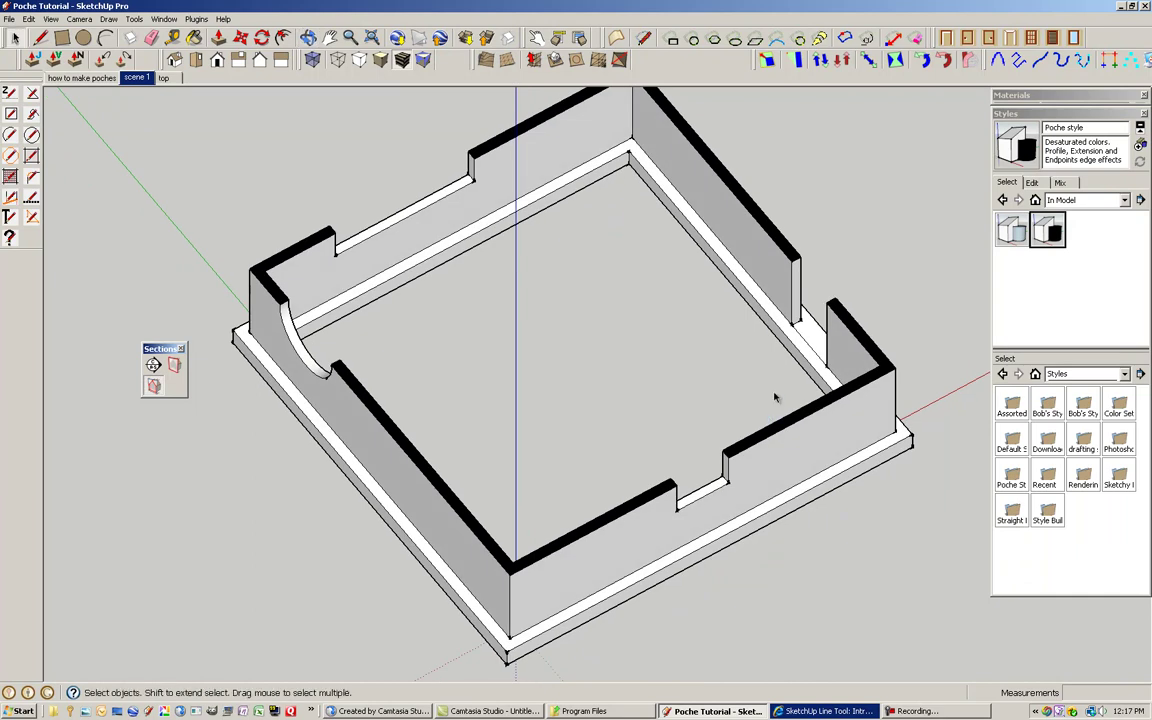
click(1140, 130)
middle_drag(784, 236, 362, 170)
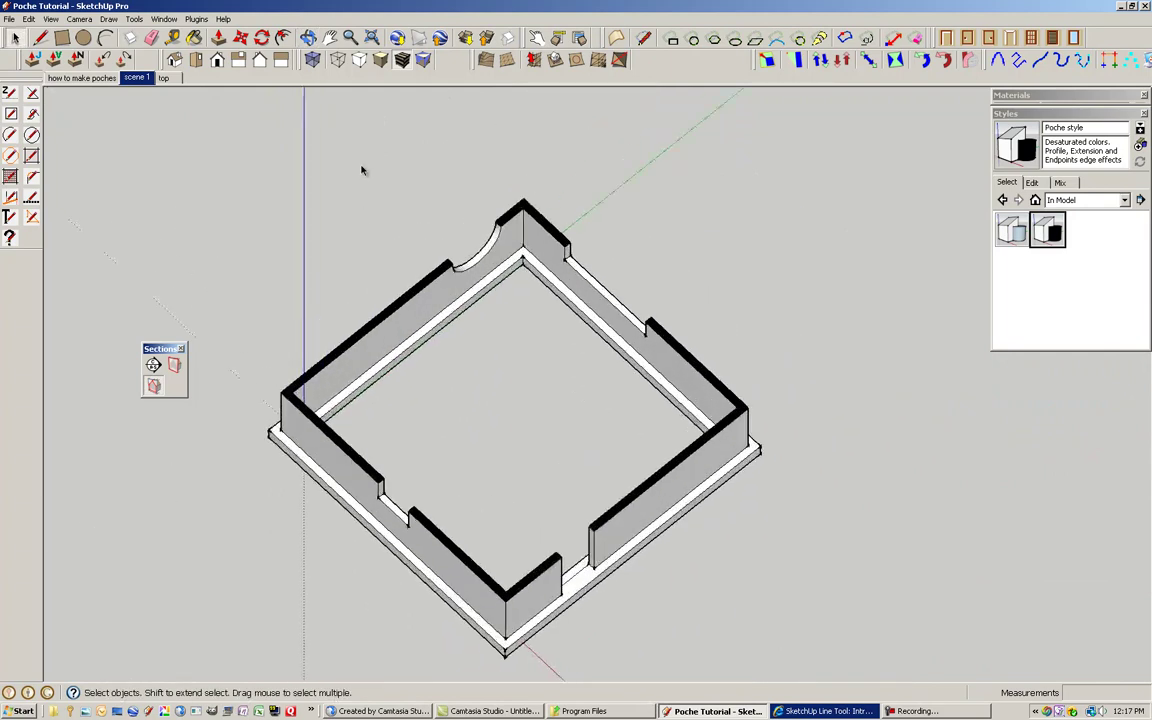
middle_drag(686, 441, 391, 418)
scroll(331, 420, up, 2)
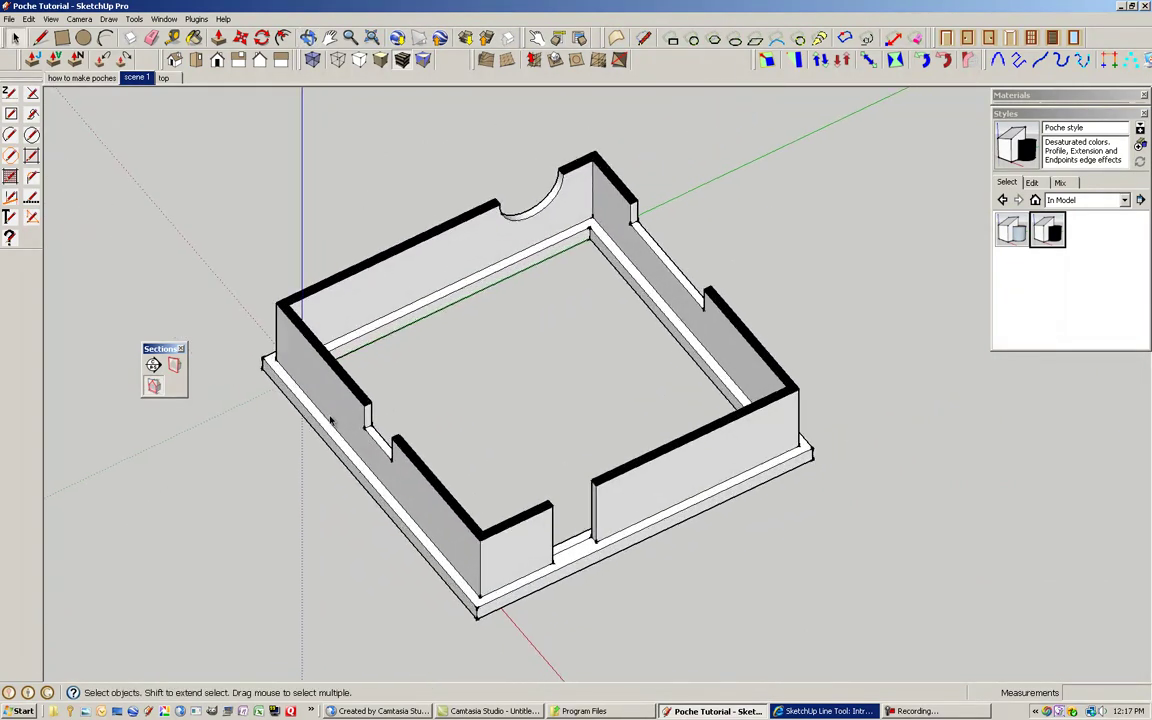